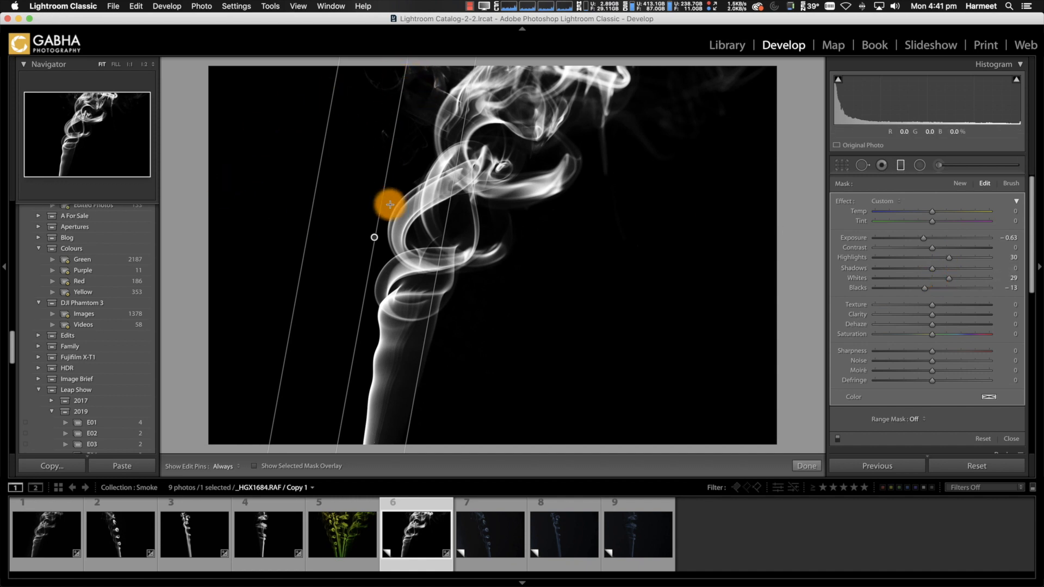
Show the mask overlay and add an inverted graduated filter over the background right of the smoke, with Exposure −0.63
click(303, 469)
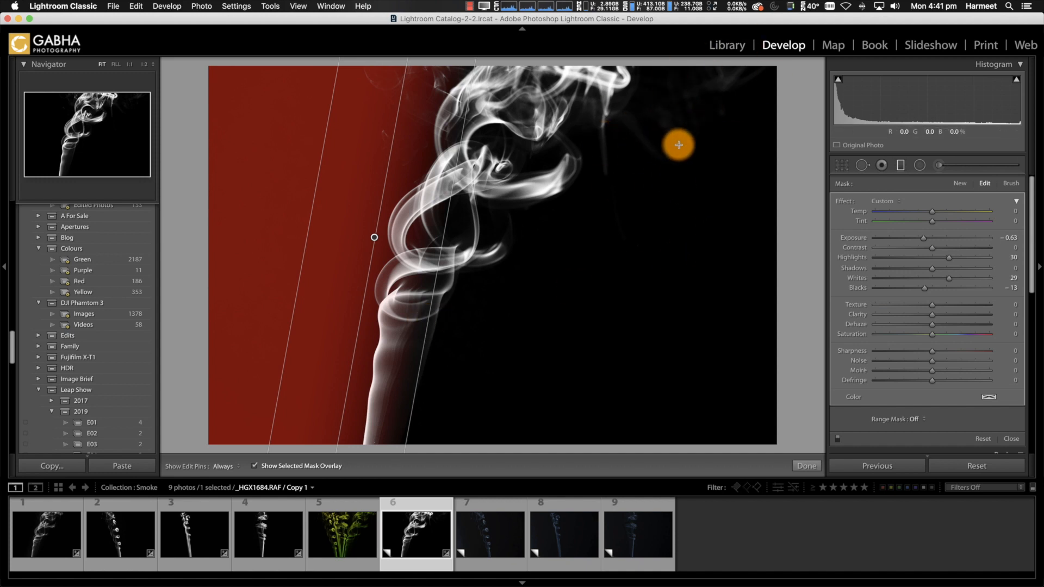
drag(679, 144, 556, 87)
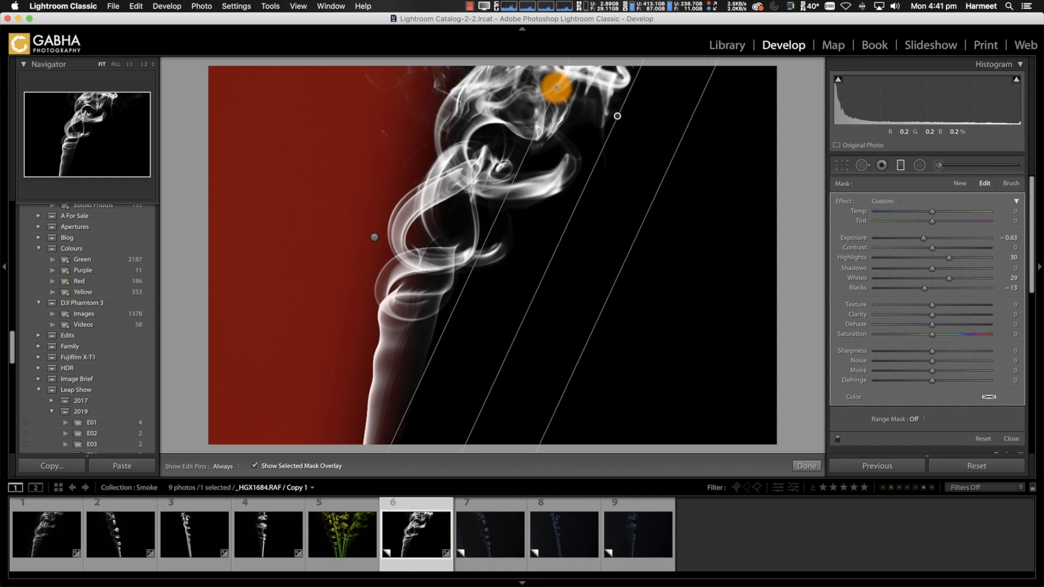
key(apostrophe)
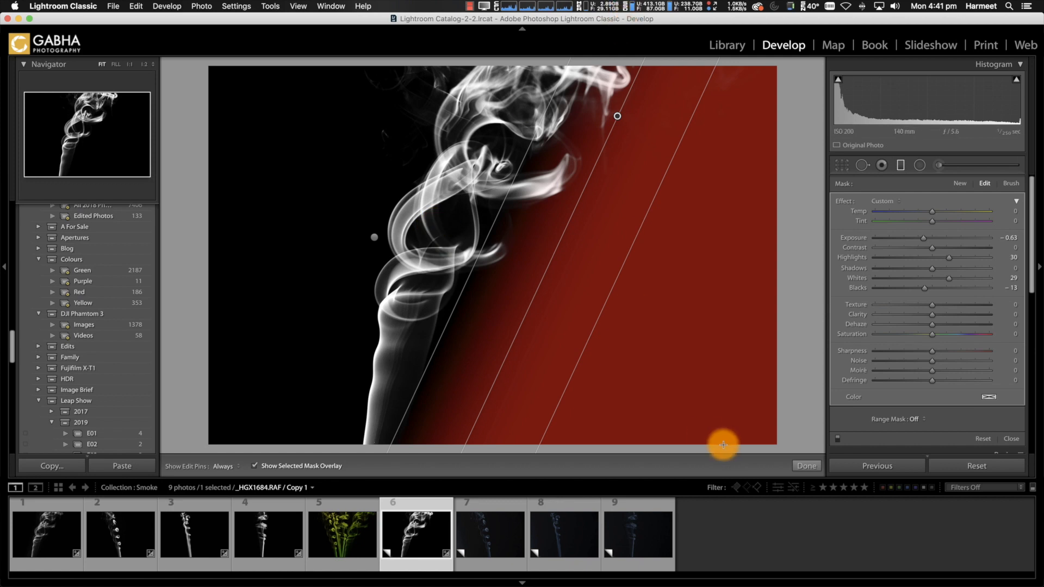
click(805, 467)
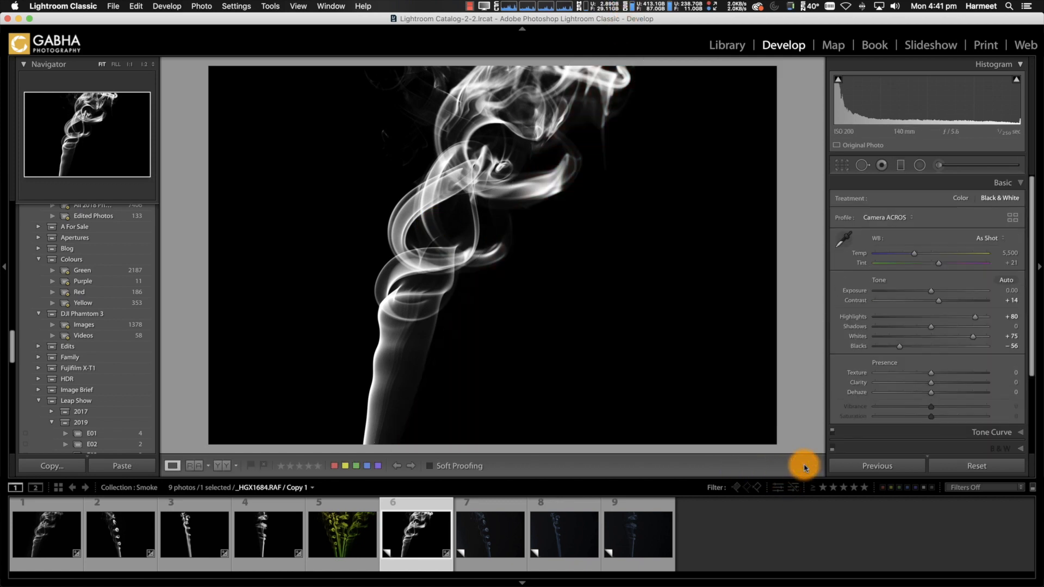
Apply the Camera ACROS profile to the seventh photo and set Whites to +67 and Blacks to −58
click(500, 532)
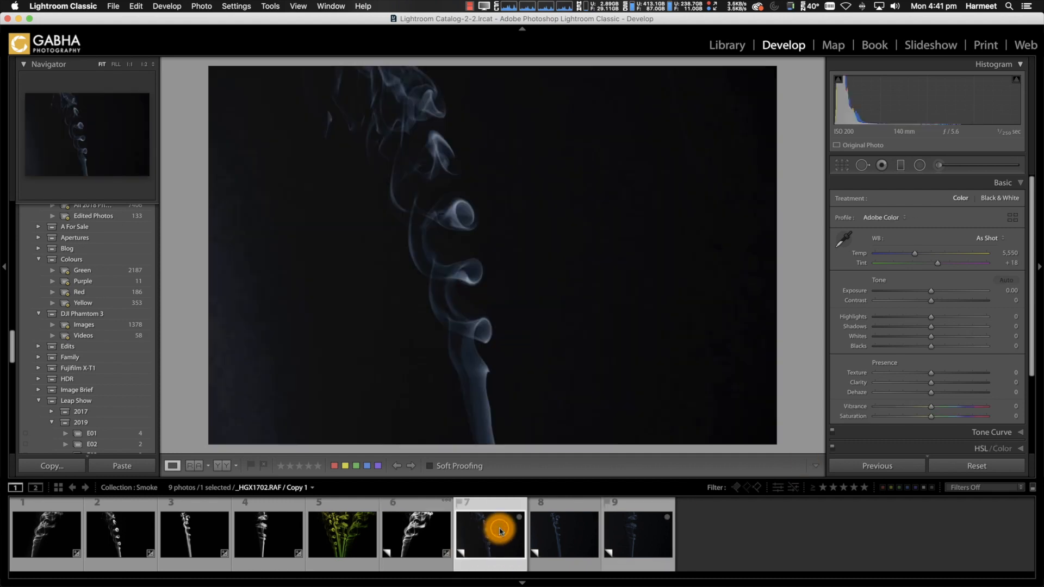
click(895, 216)
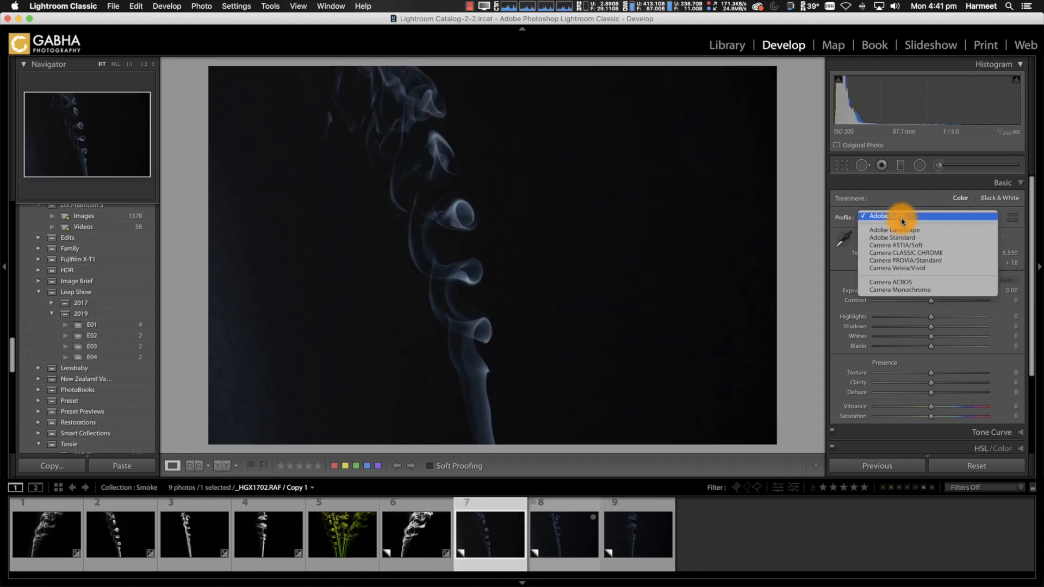
click(916, 282)
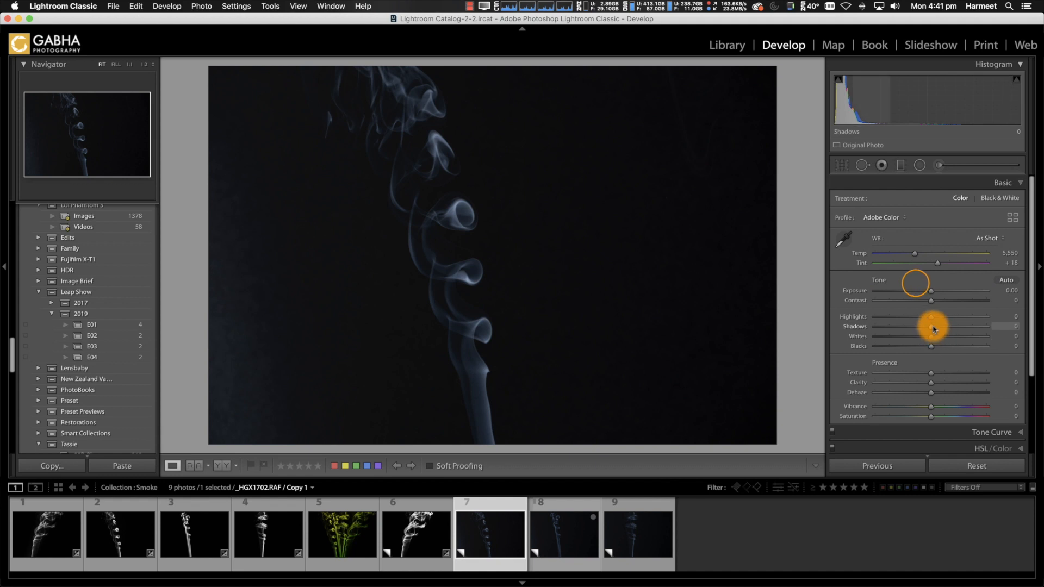
click(895, 216)
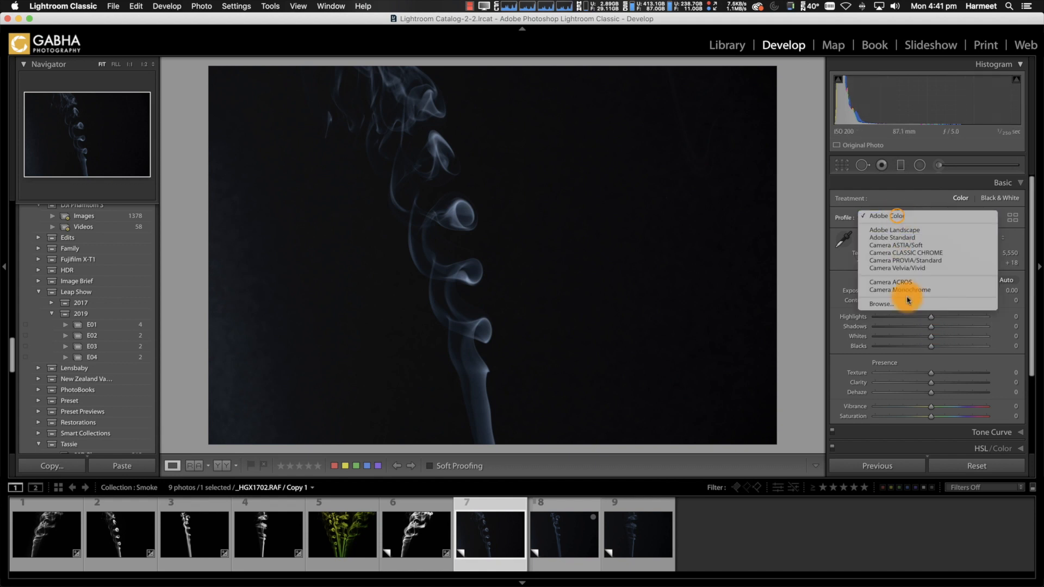
click(913, 282)
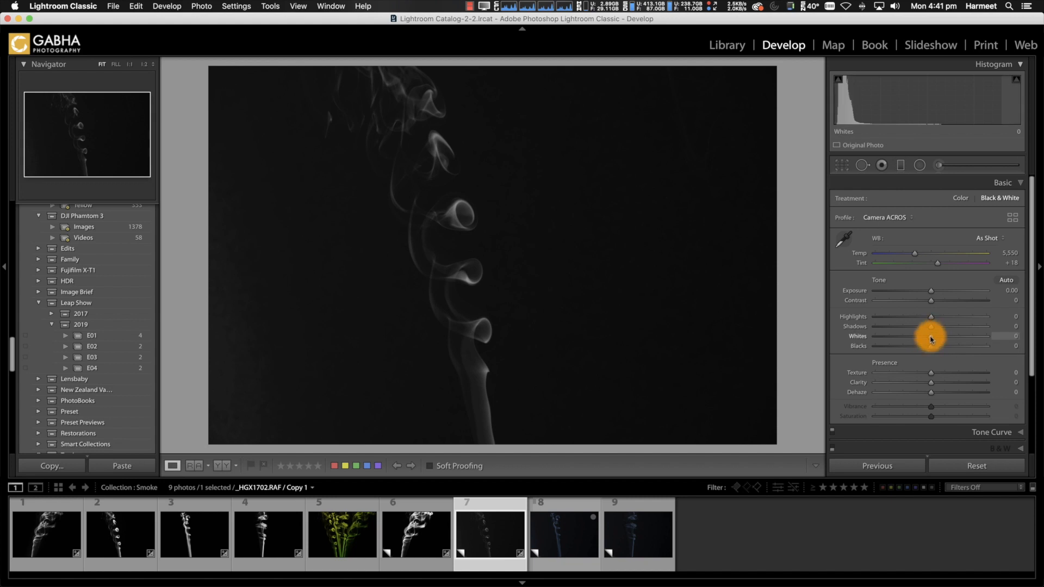
mouse_move(931, 339)
mouse_down()
mouse_move(967, 337)
mouse_move(933, 350)
mouse_up()
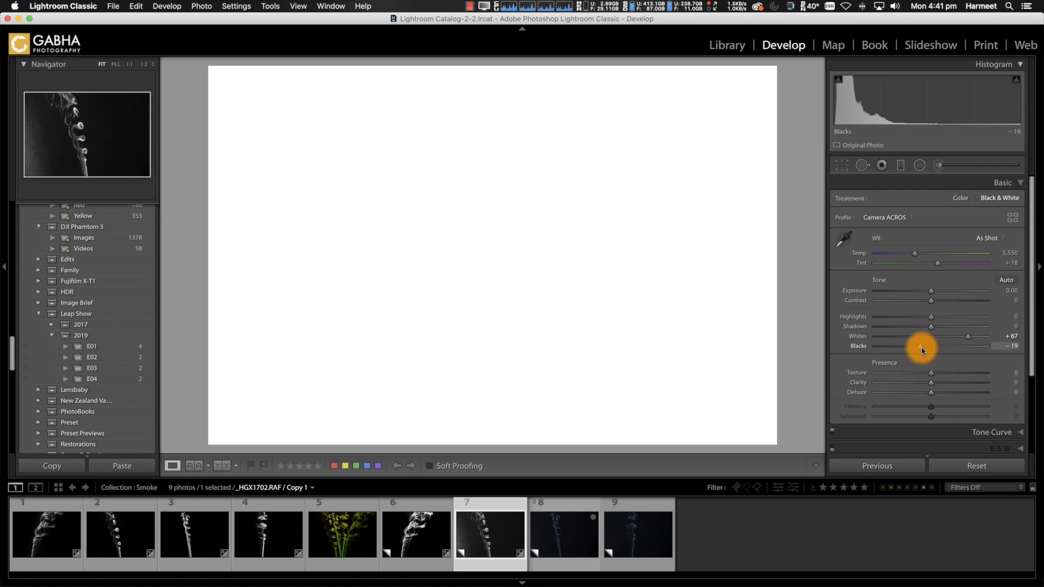
drag(914, 351, 900, 352)
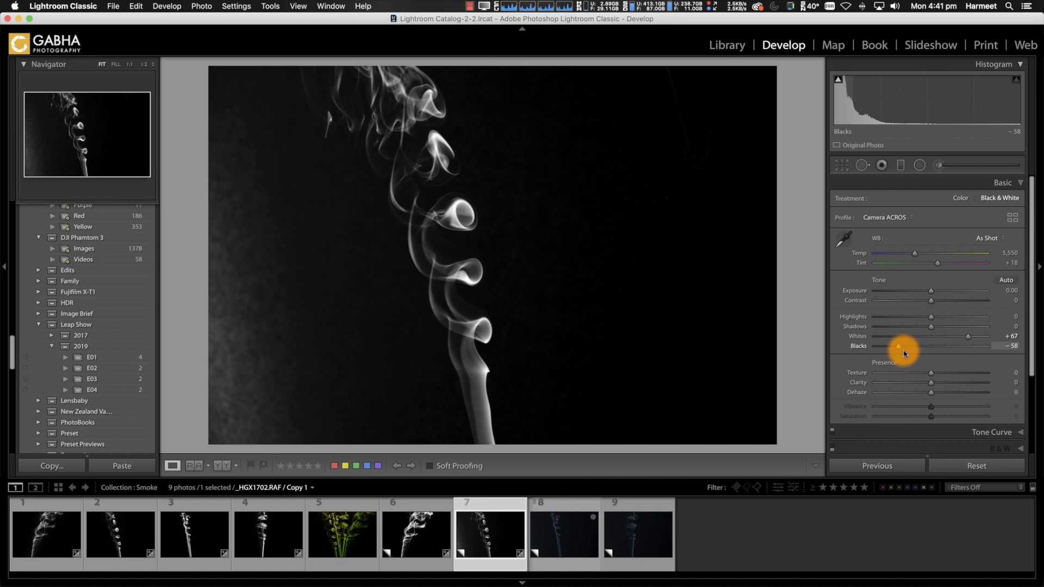
Add a diagonal graduated filter over the background left of the smoke, with Highlights 27 and Whites 25
click(901, 166)
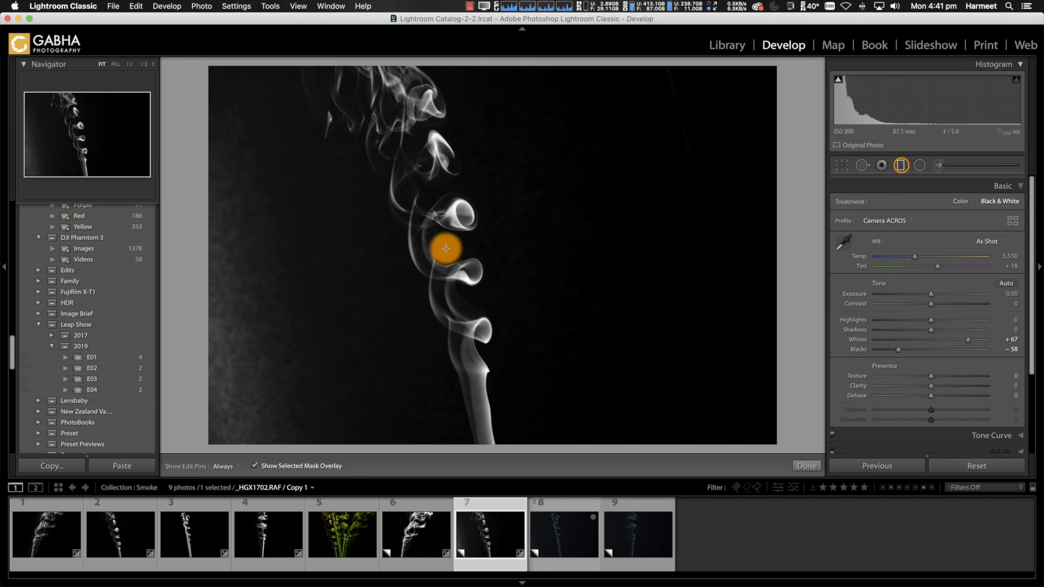
drag(344, 273, 456, 237)
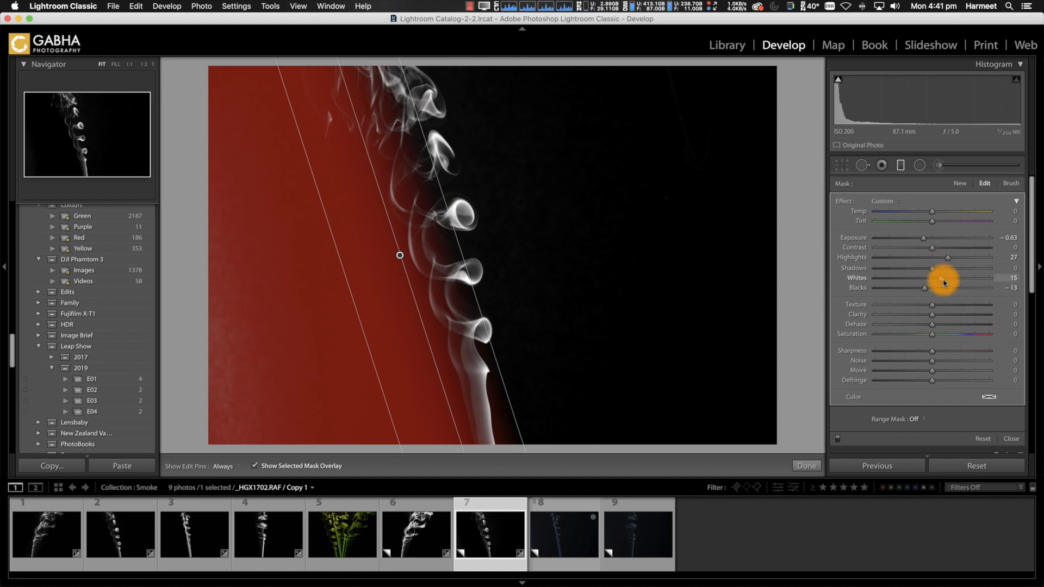
drag(951, 283, 951, 282)
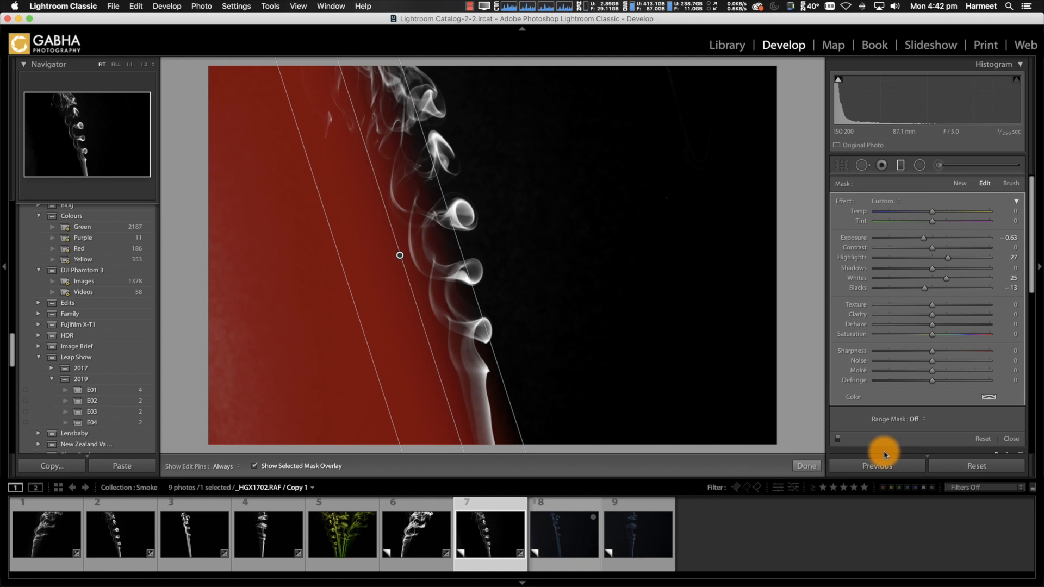
click(1010, 440)
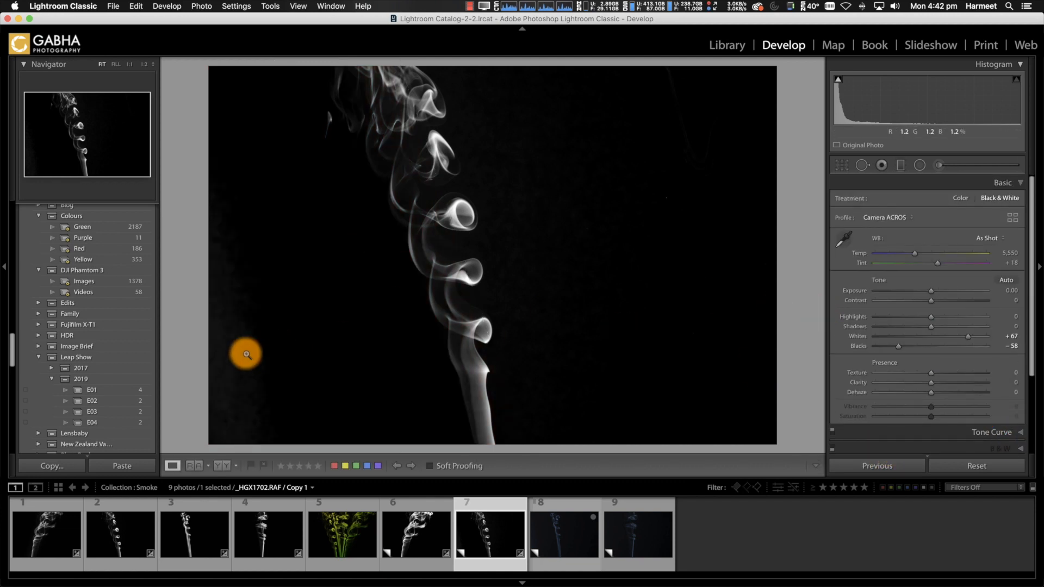
Reopen the graduated filter left of the smoke and set its Exposure to −1.43
click(903, 165)
click(399, 255)
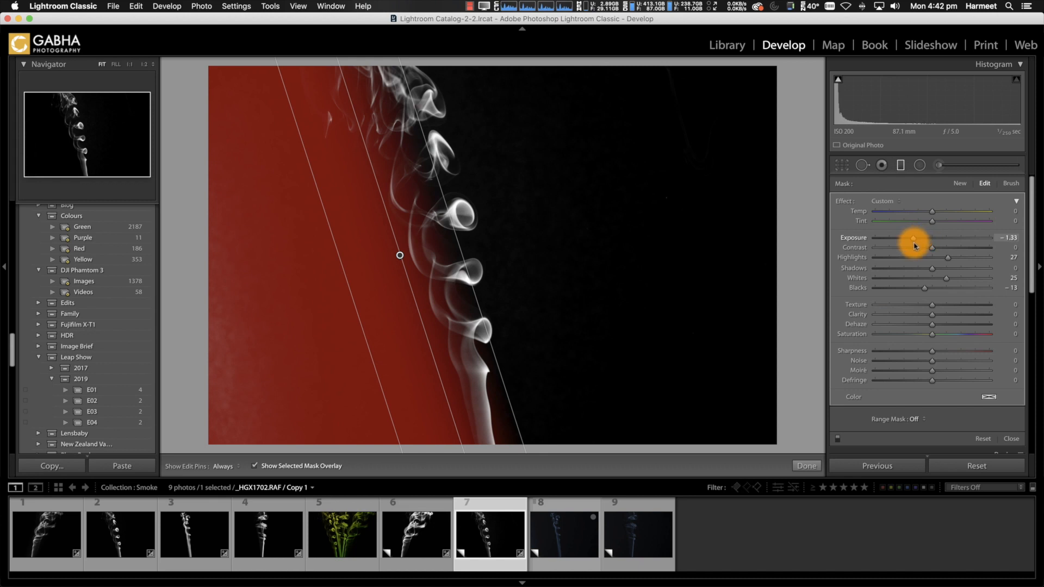
drag(914, 243, 913, 243)
scroll(133, 403, up, 1)
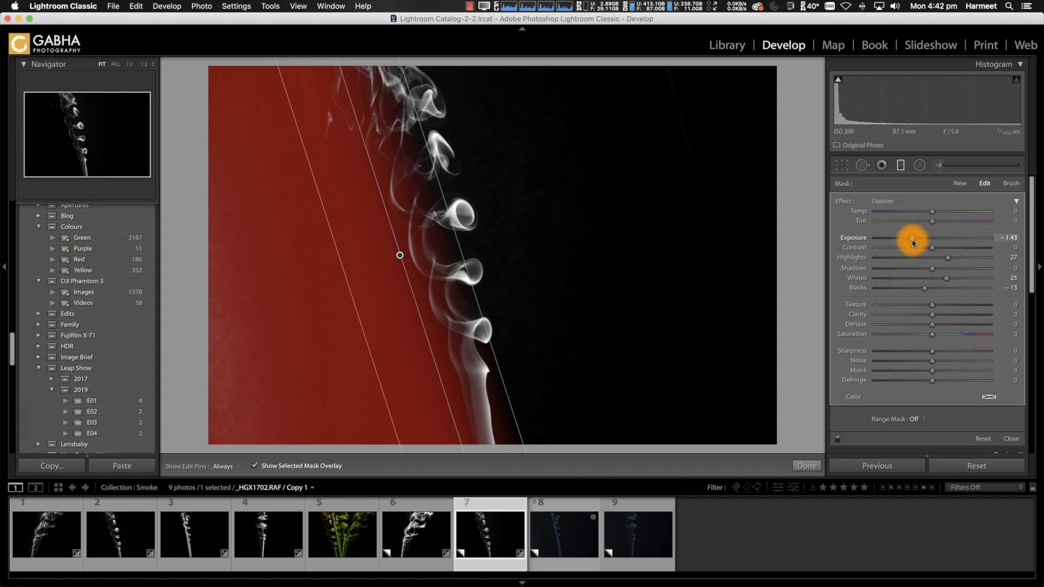
click(1011, 438)
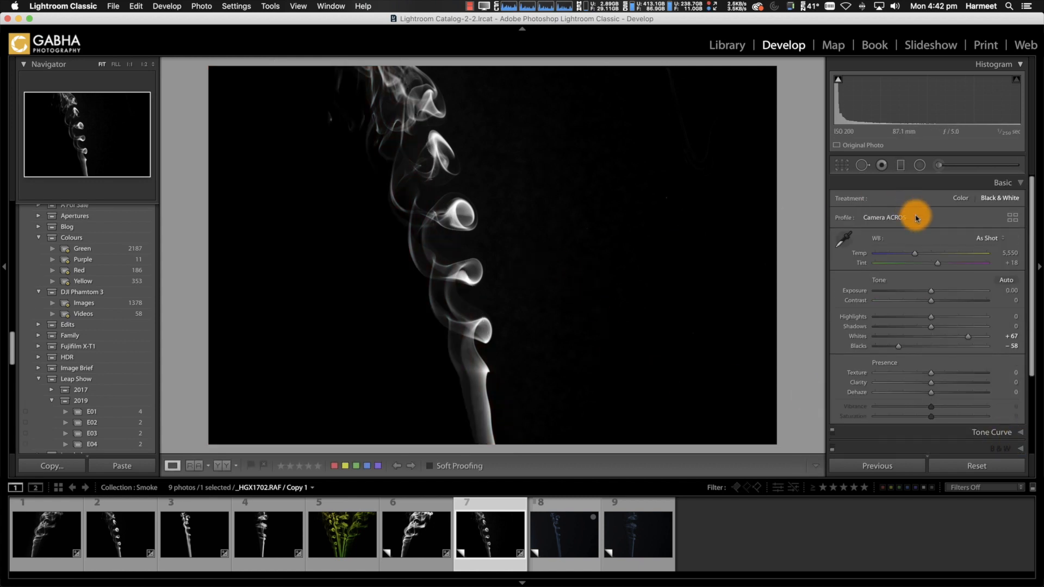
Add a second graduated filter over the background right of the smoke, with Exposure −0.63, Highlights 18, Whites 15 and Blacks −13
click(900, 165)
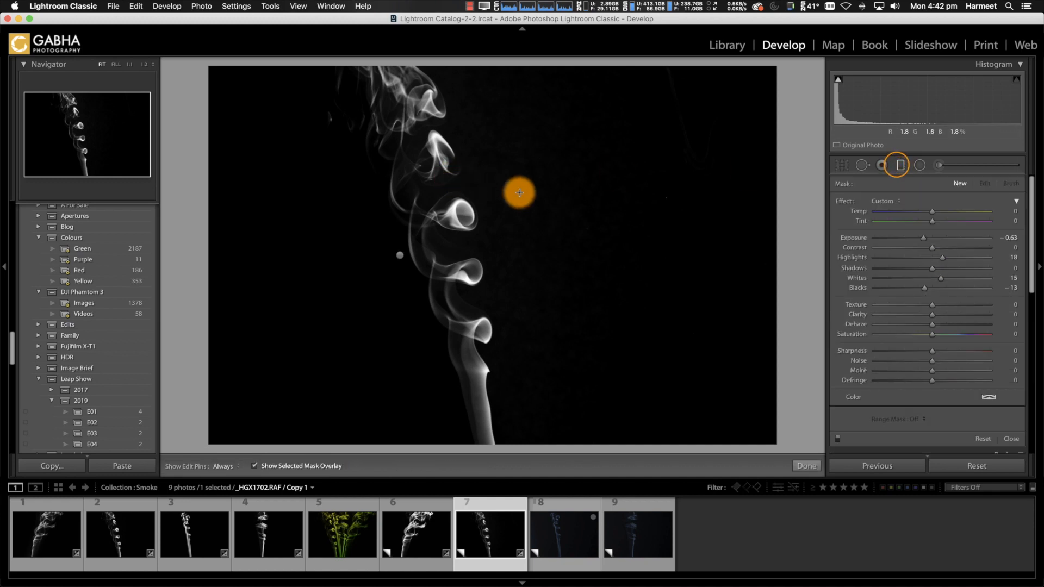
drag(514, 198, 425, 210)
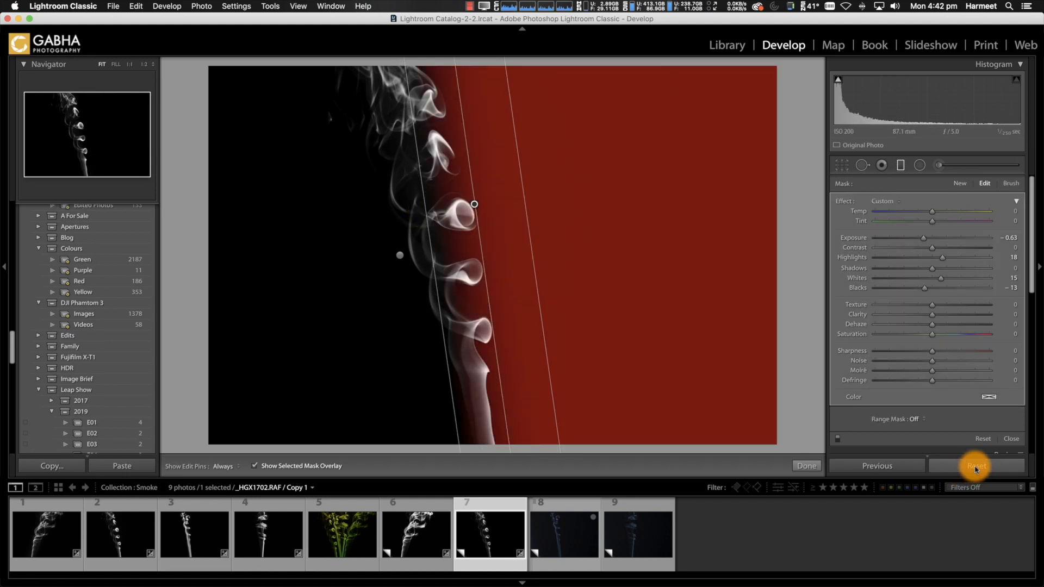
click(808, 467)
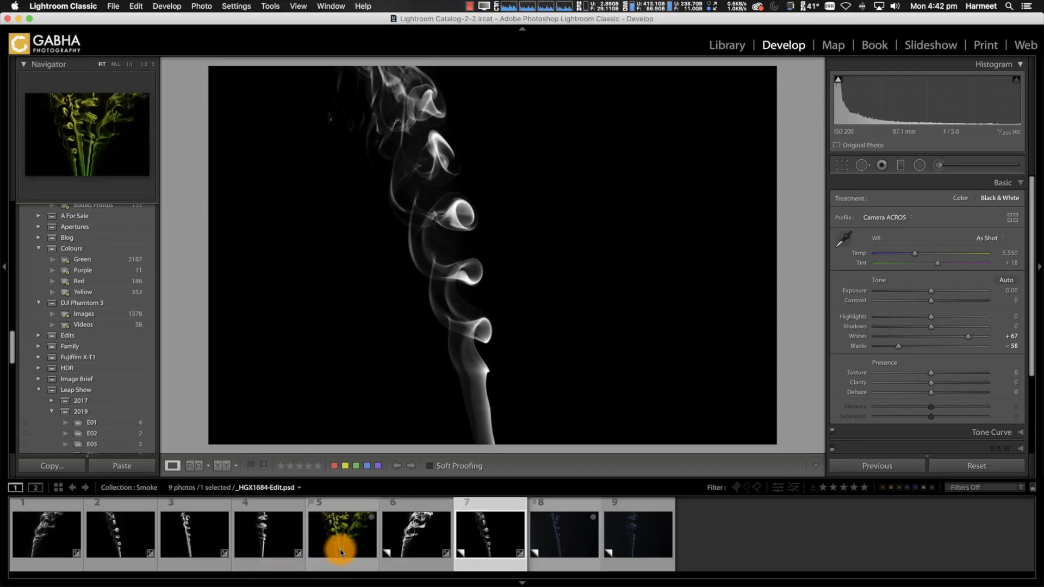
Open the green smoke composite _HGX1684-Edit.psd in Adobe Photoshop 2020, editing the original file
click(340, 552)
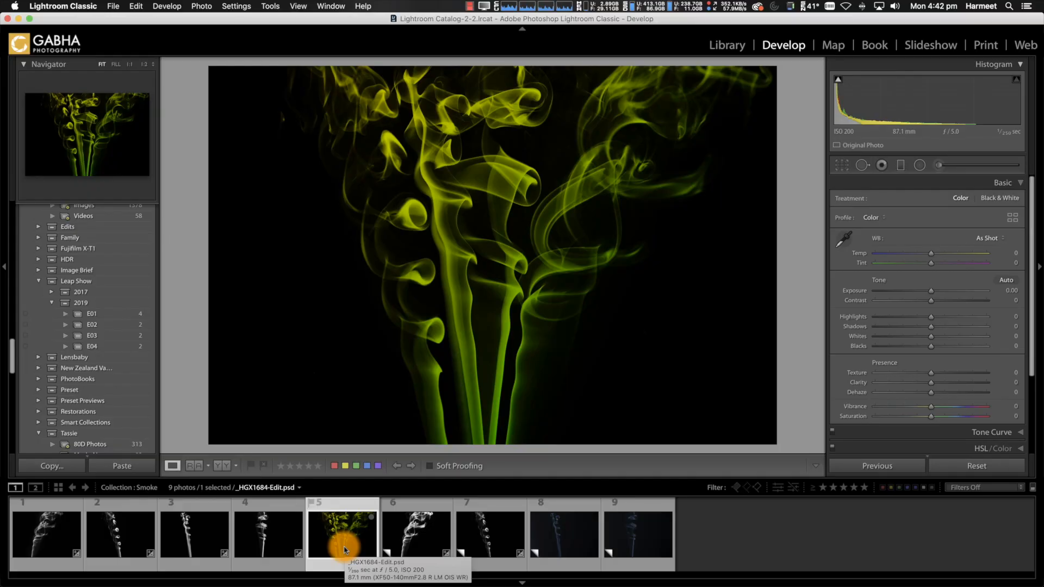
right_click(344, 546)
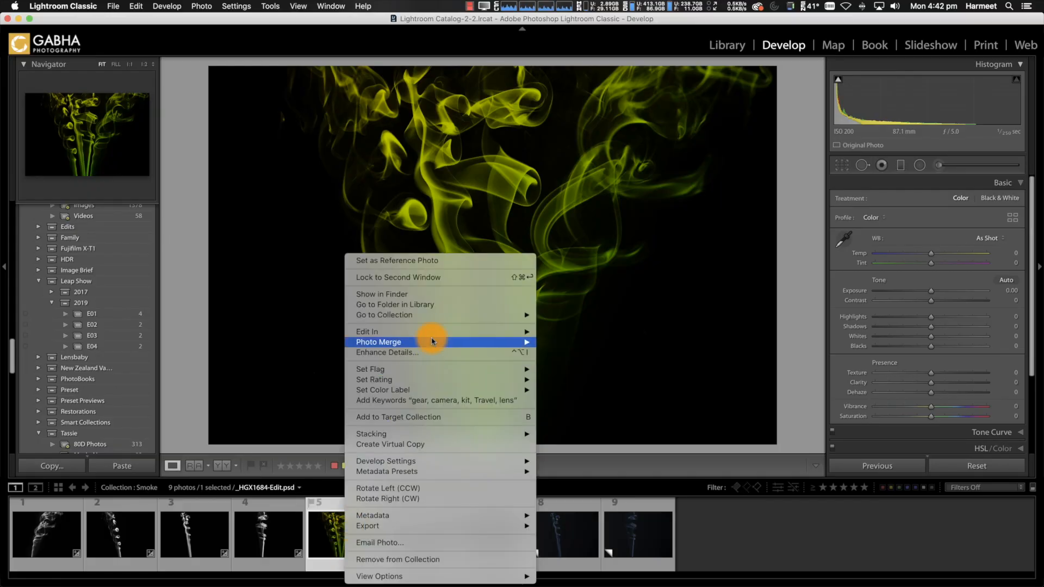
mouse_move(441, 330)
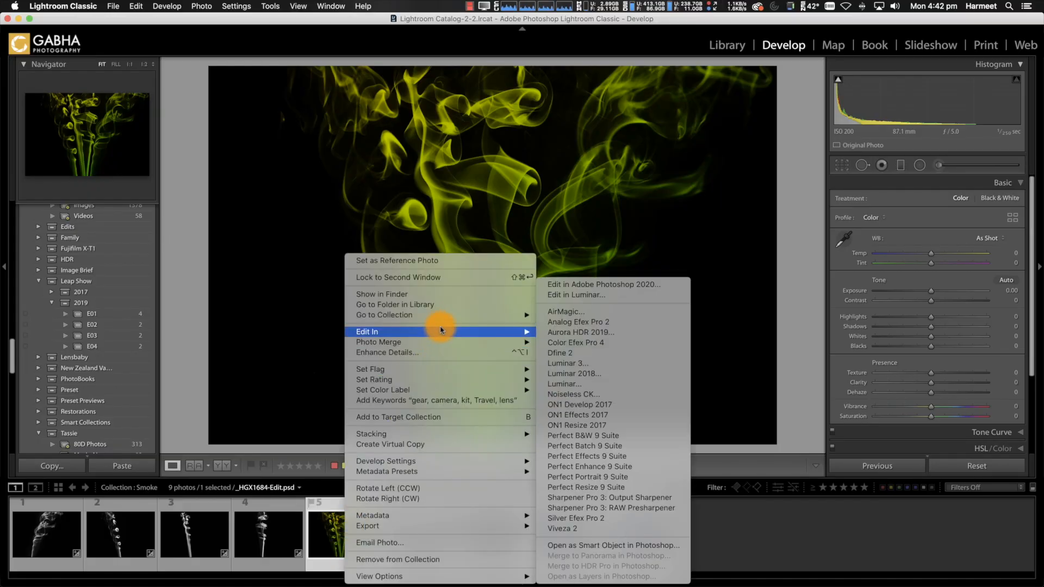
click(643, 286)
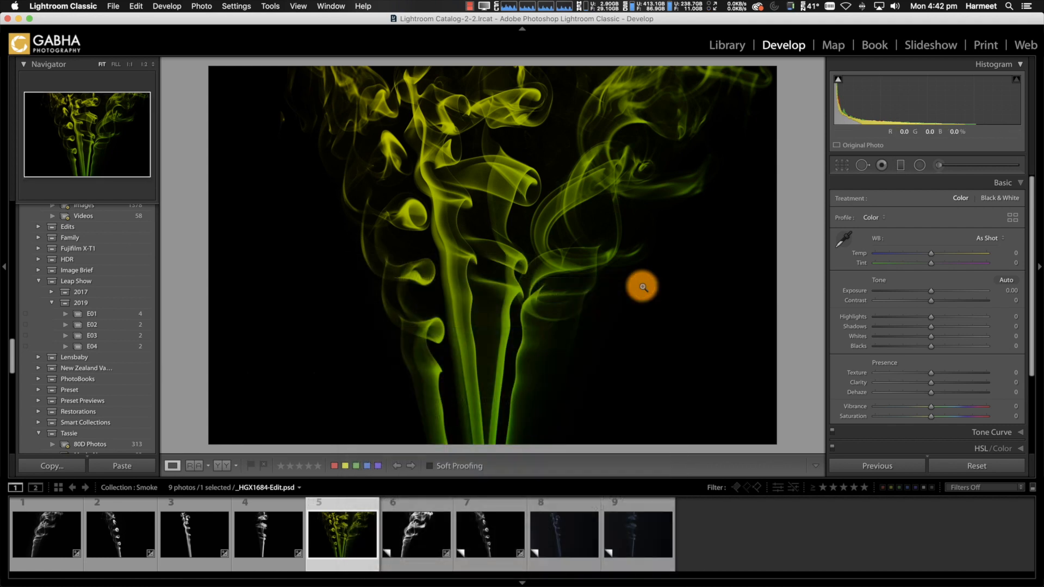
click(461, 275)
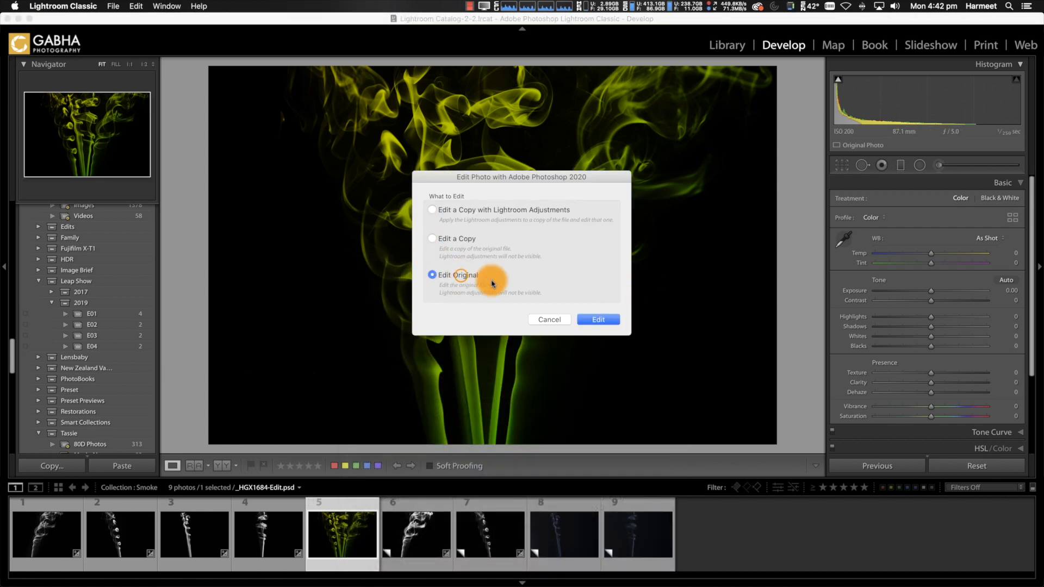
click(598, 320)
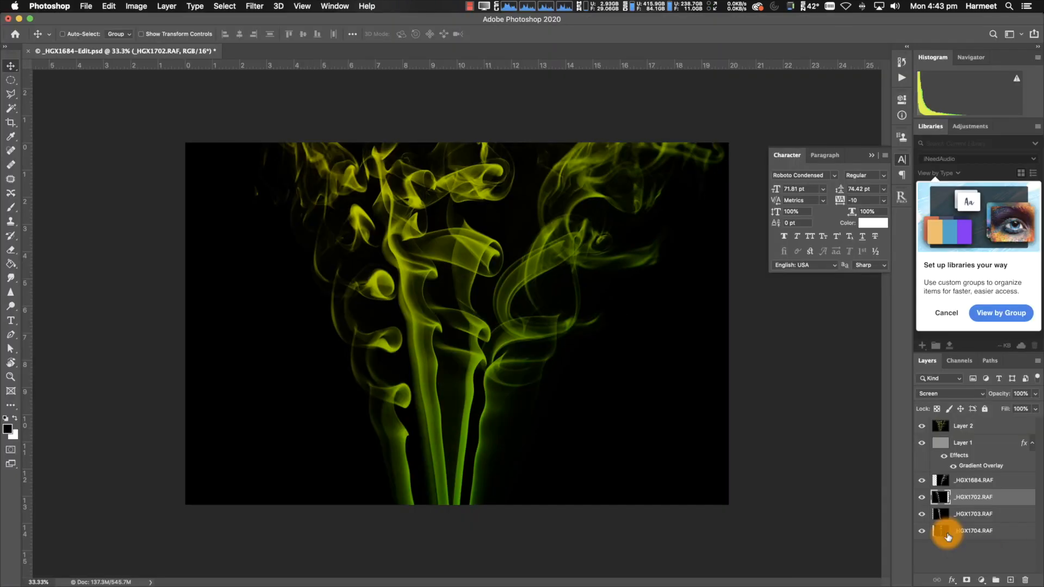
Select the _HGX1684.RAF layer and hide every layer in the document
click(948, 546)
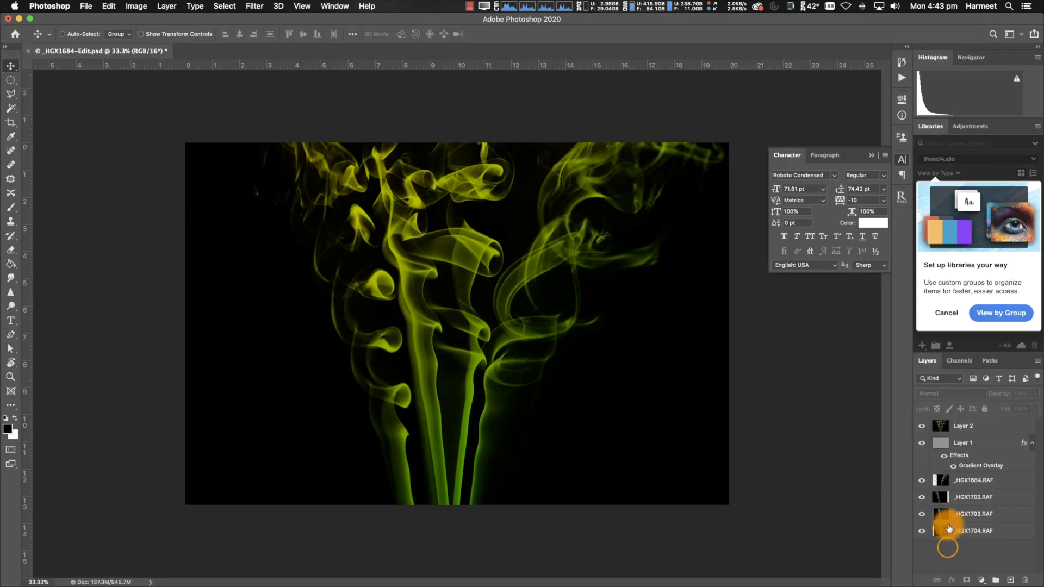
click(941, 516)
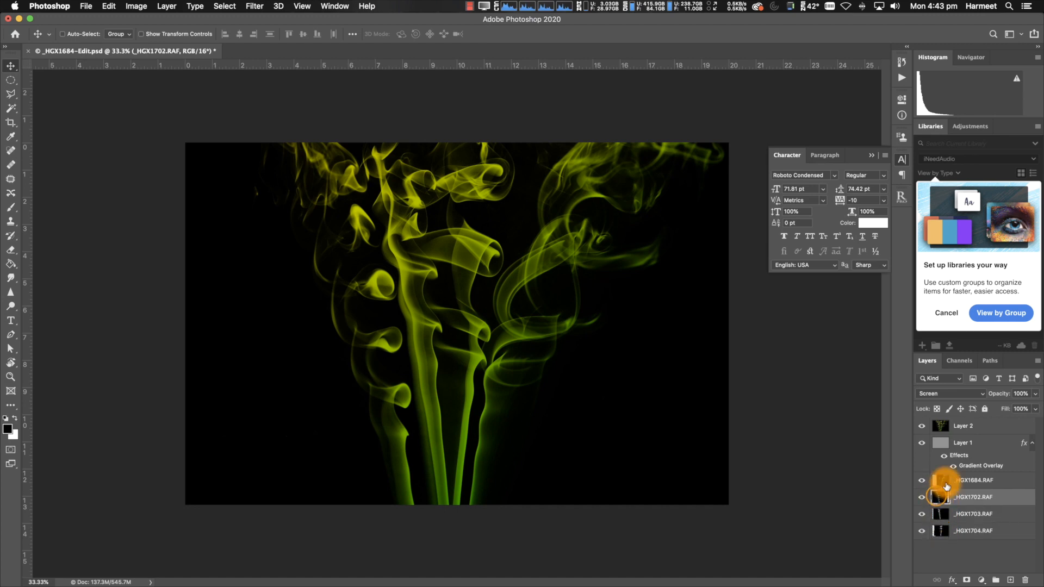
click(943, 481)
drag(921, 430, 919, 534)
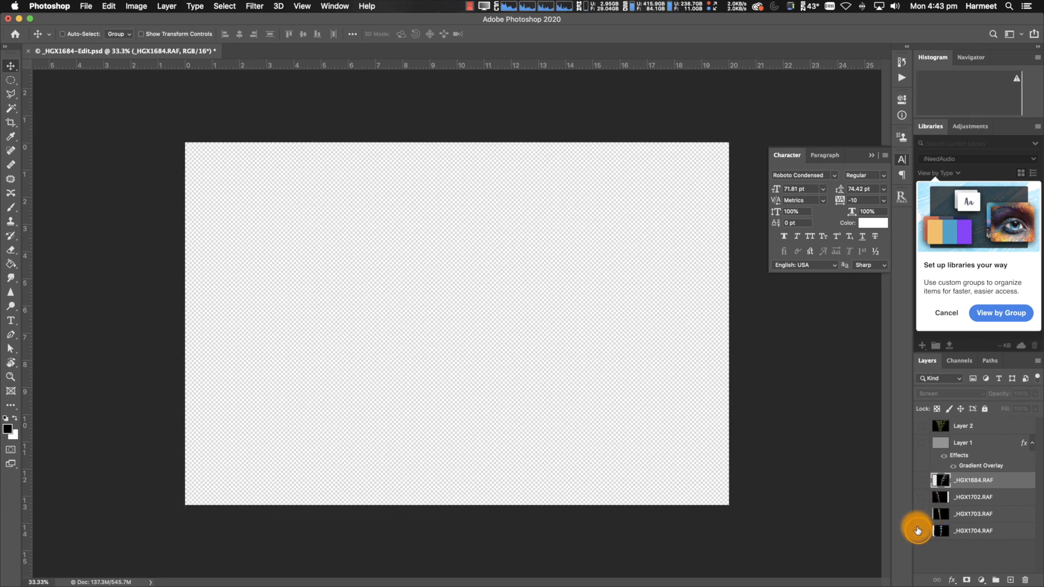
Show the four RAF smoke layers one after another, from _HGX1704.RAF up to _HGX1684.RAF
click(917, 531)
click(921, 500)
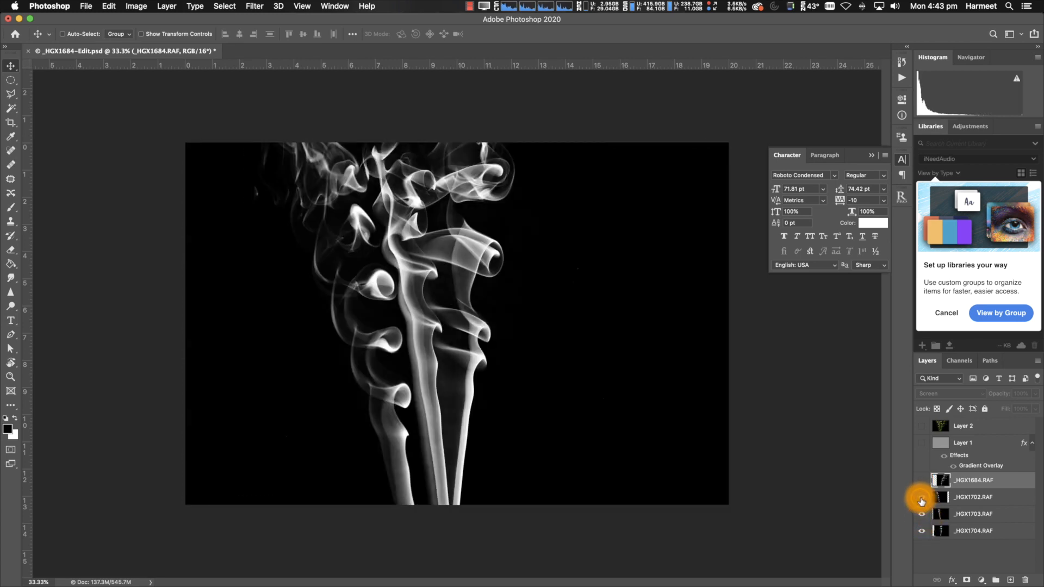
click(922, 482)
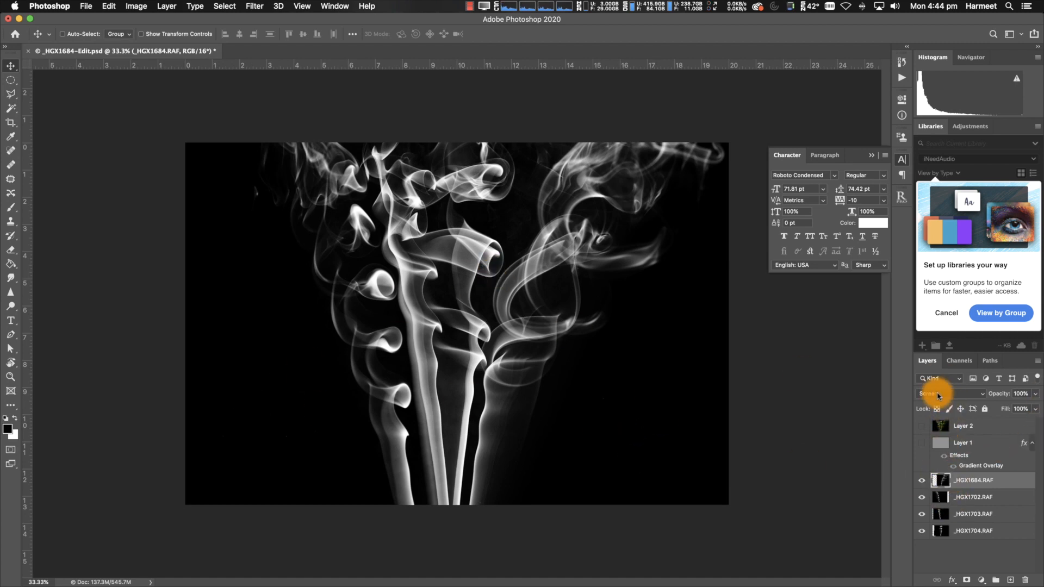
Keep the _HGX1684.RAF layer's blend mode at Screen and show Layer 1 with its Gradient Overlay
click(957, 394)
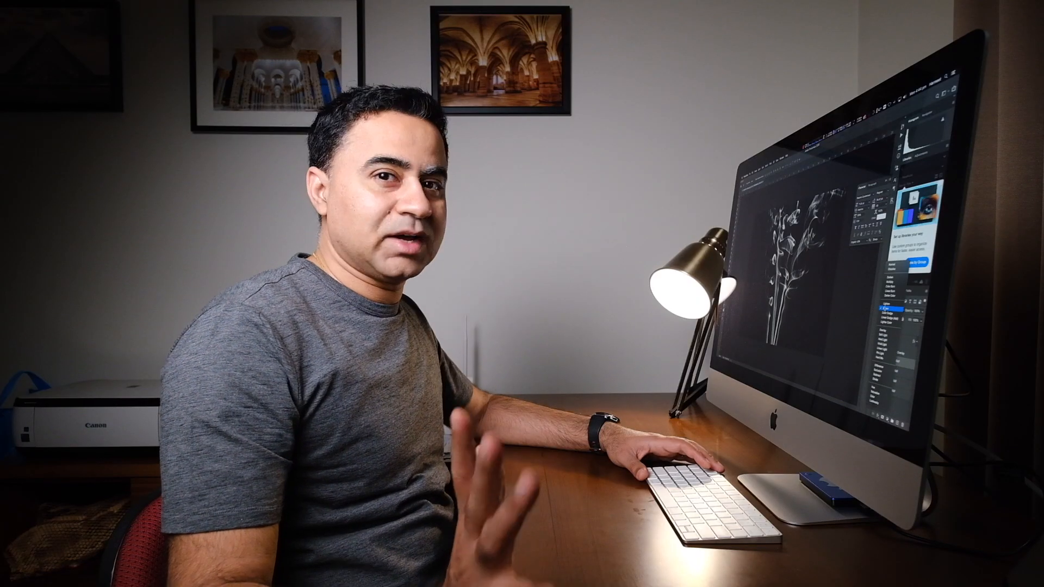
click(960, 485)
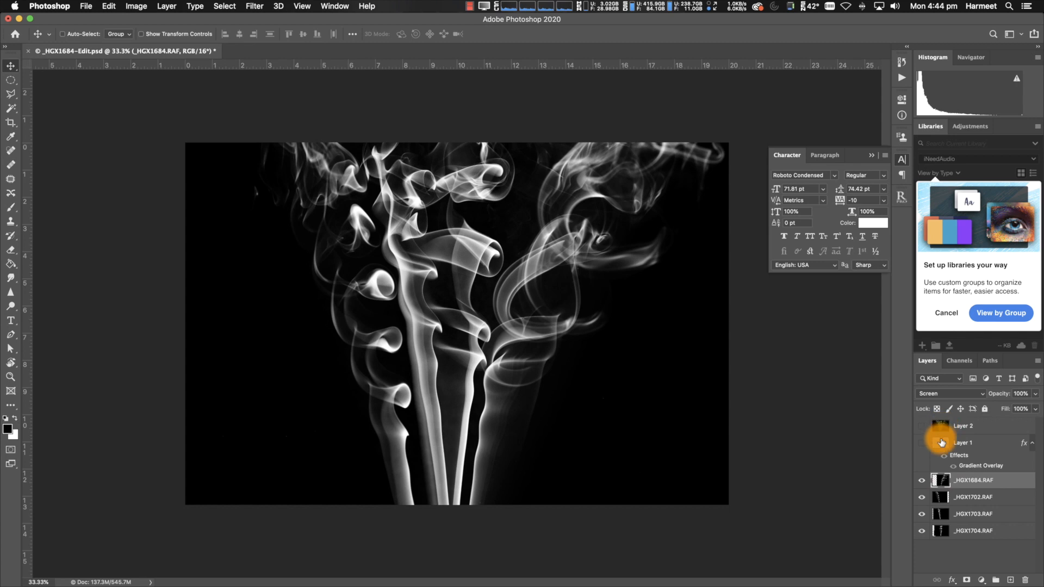
click(922, 444)
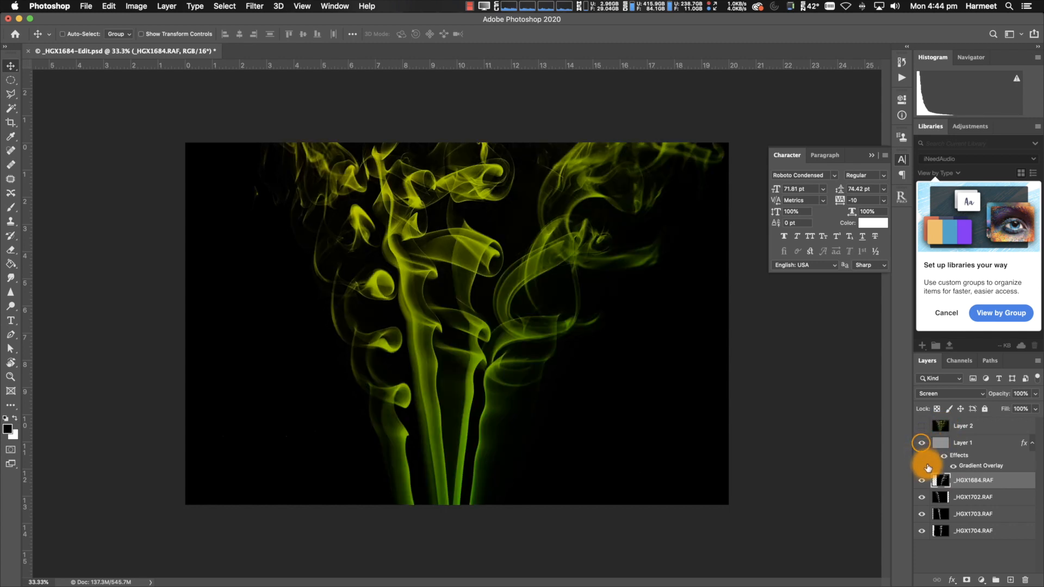
Open the layer style of Layer 1, examine its Gradient Overlay settings, and close the dialog
double_click(946, 443)
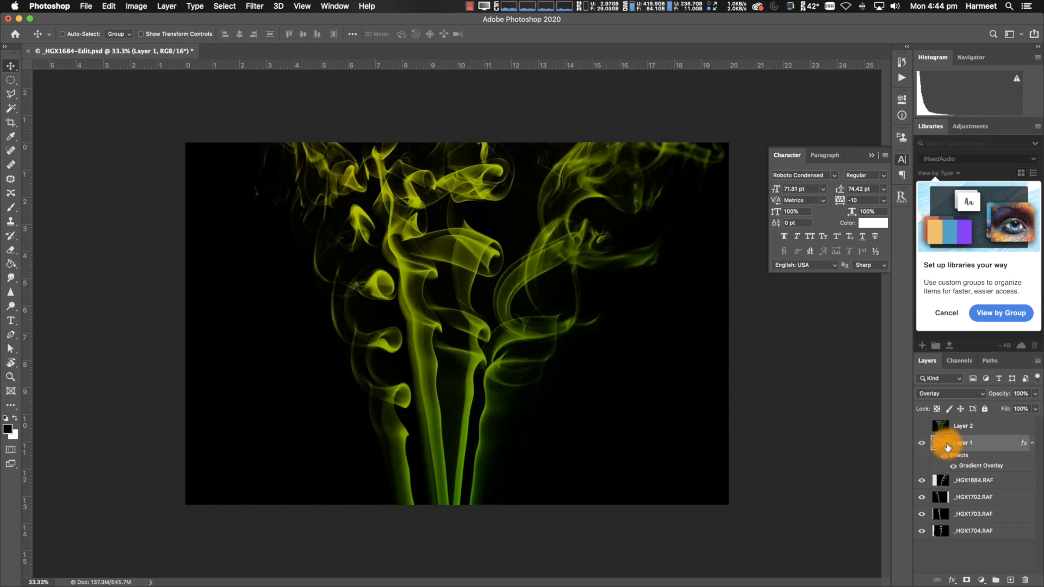
click(660, 479)
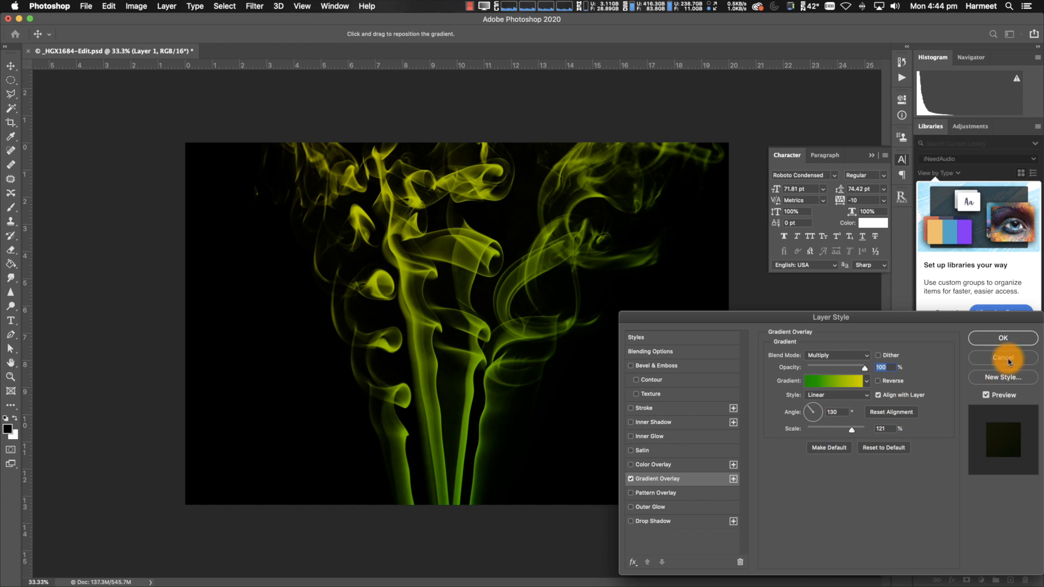
click(1010, 340)
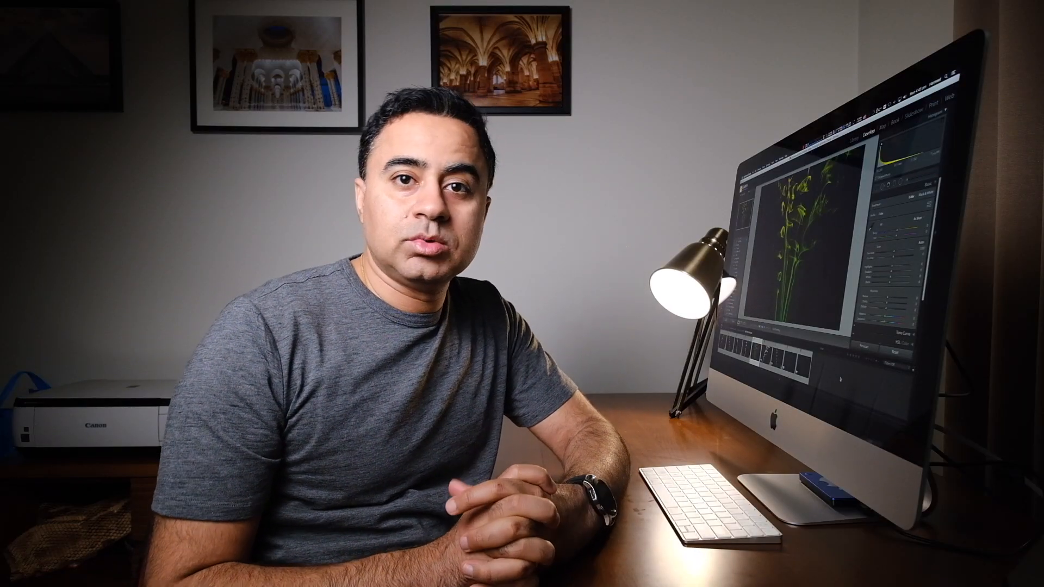
Switch to Capture One 20, open the _HGX1789.RAF smoke photo and reset all its adjustments
click(968, 477)
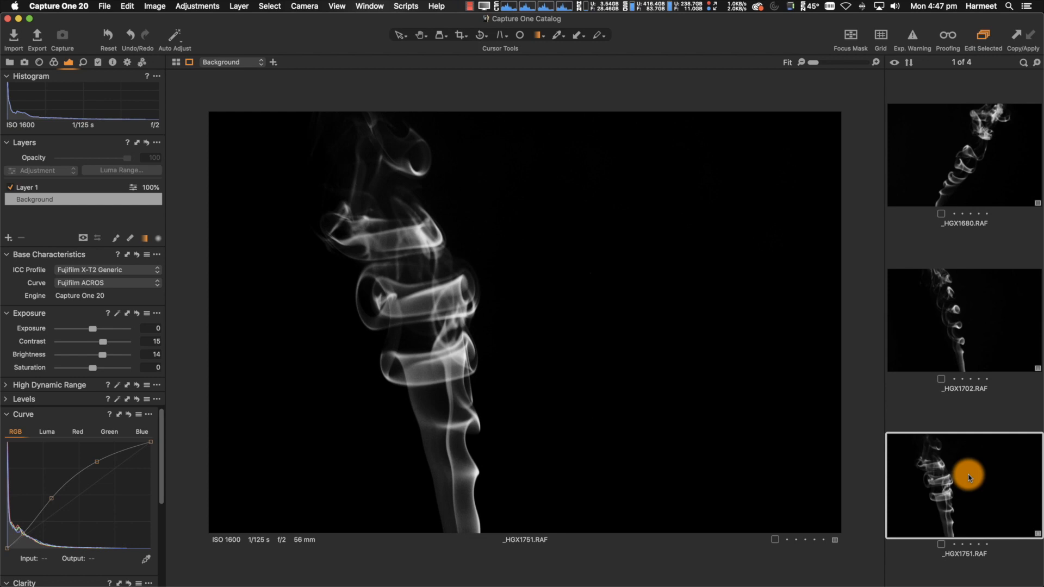
scroll(998, 479, down, 5)
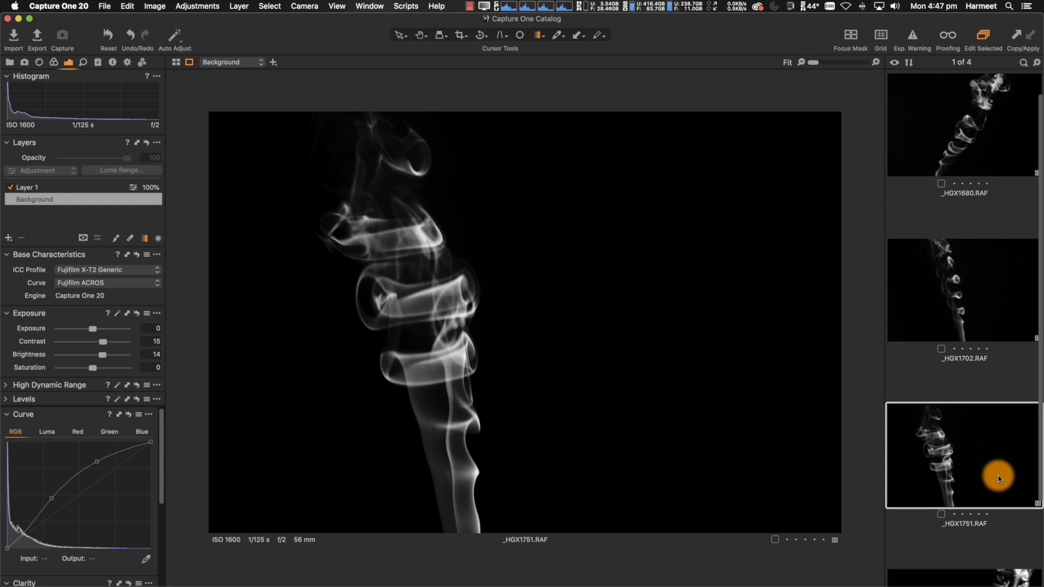
click(991, 505)
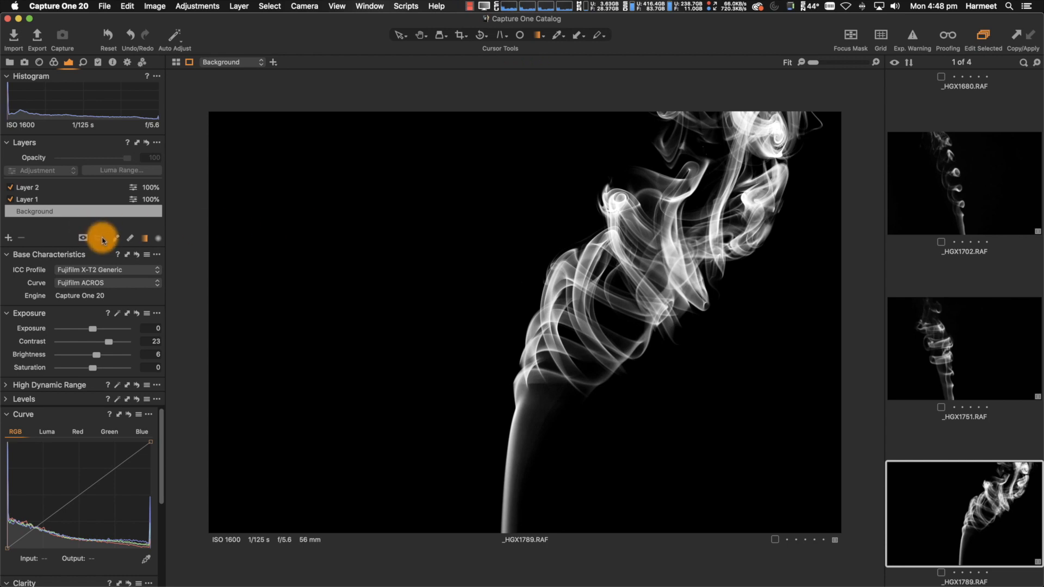
click(109, 35)
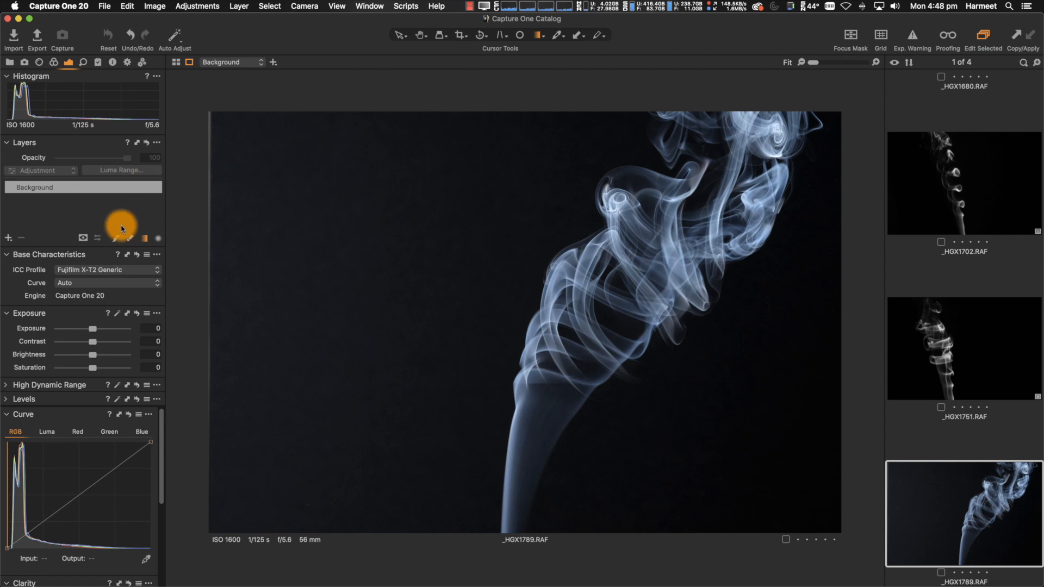
Keep the Fujifilm X-T2 Generic ICC profile, set the curve to Fujifilm ACROS, and raise exposure to 0.42 and brightness to 5
click(125, 273)
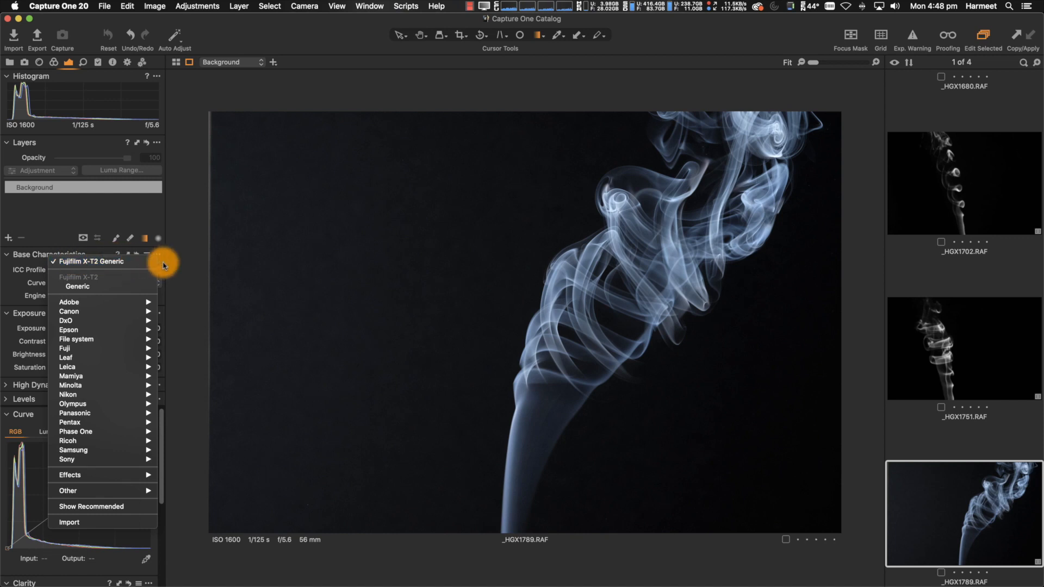
click(116, 265)
click(116, 284)
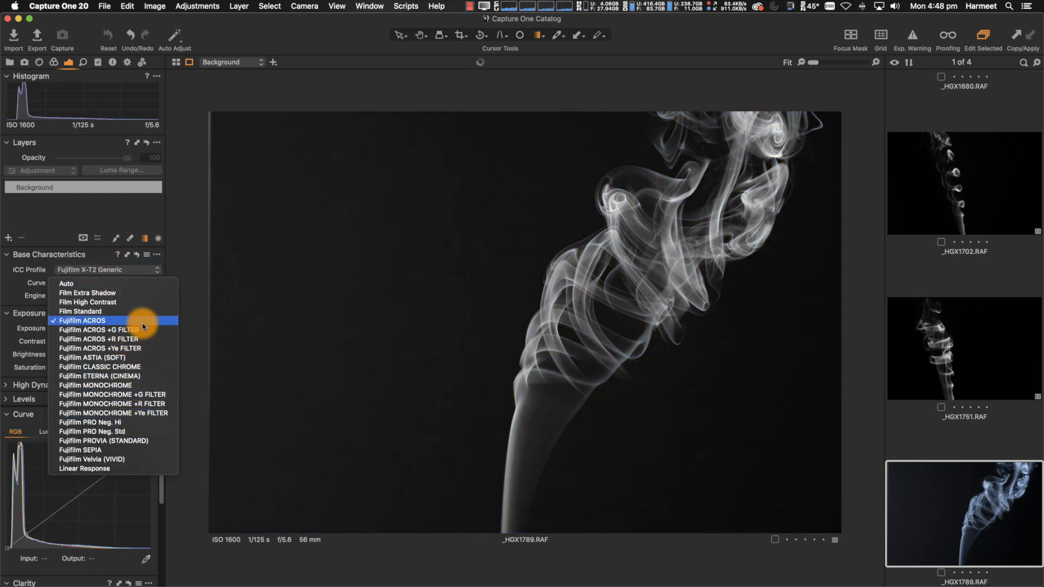
click(100, 321)
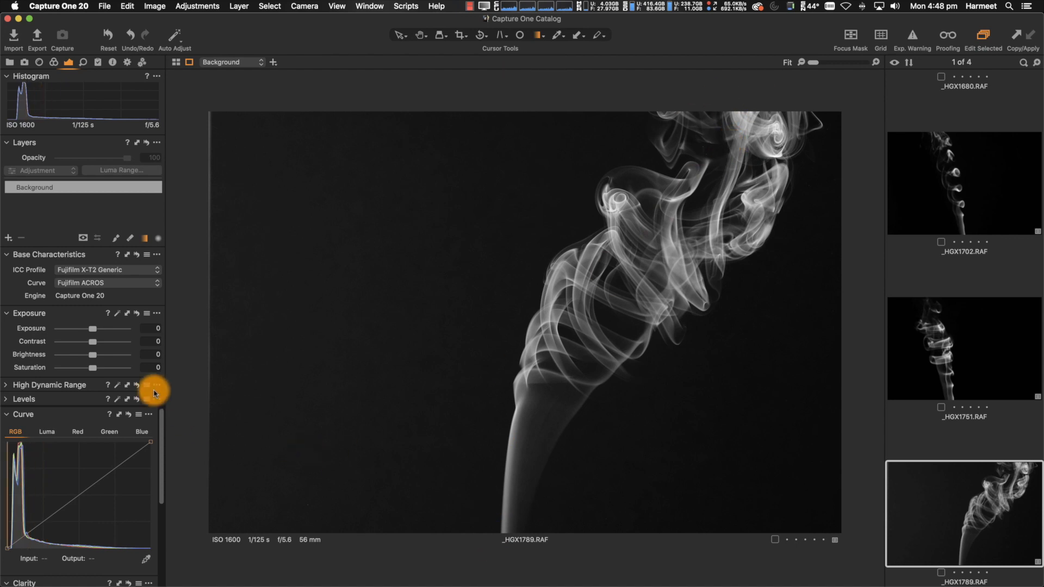
drag(95, 333, 100, 358)
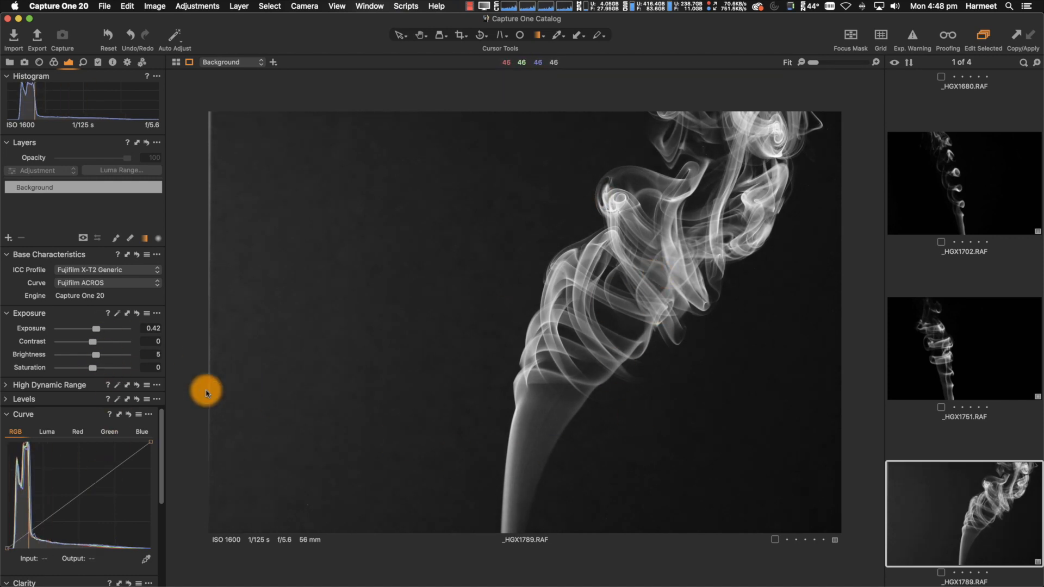
Set the High Dynamic Range values to Highlight 42, Shadow -51, White 61 and Black -37
click(18, 386)
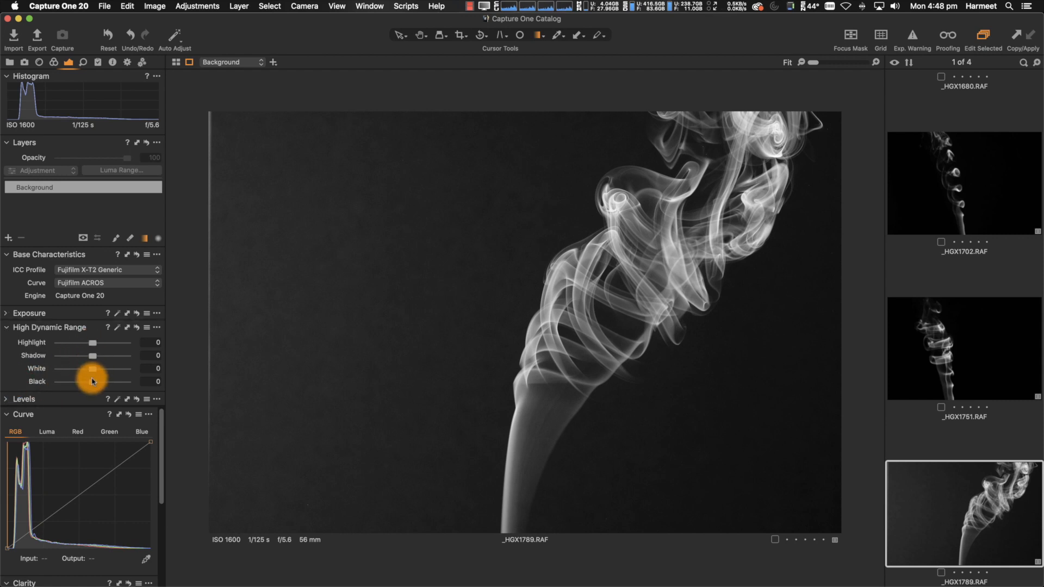
drag(91, 385, 81, 386)
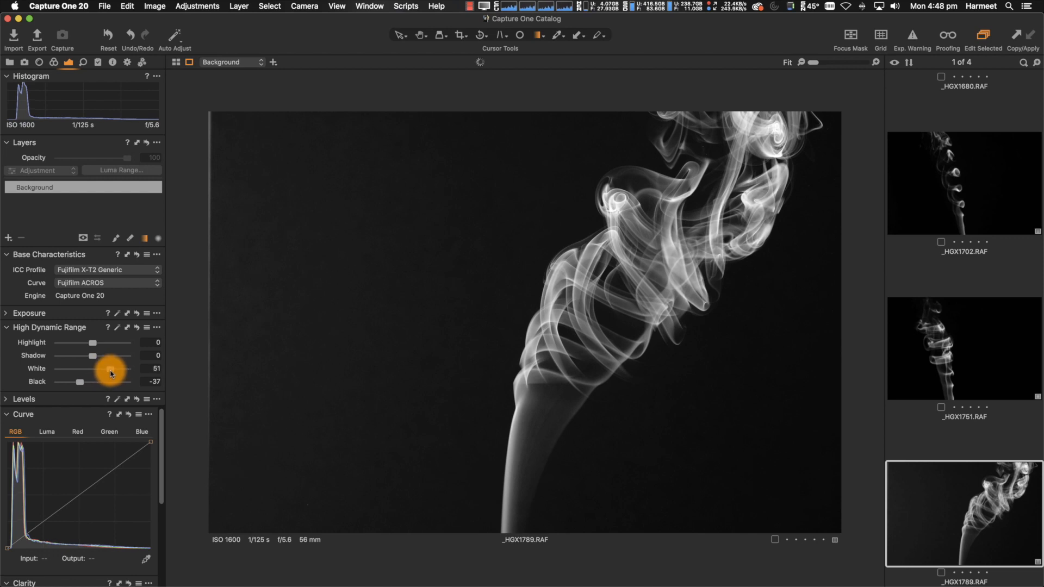
drag(114, 373, 79, 359)
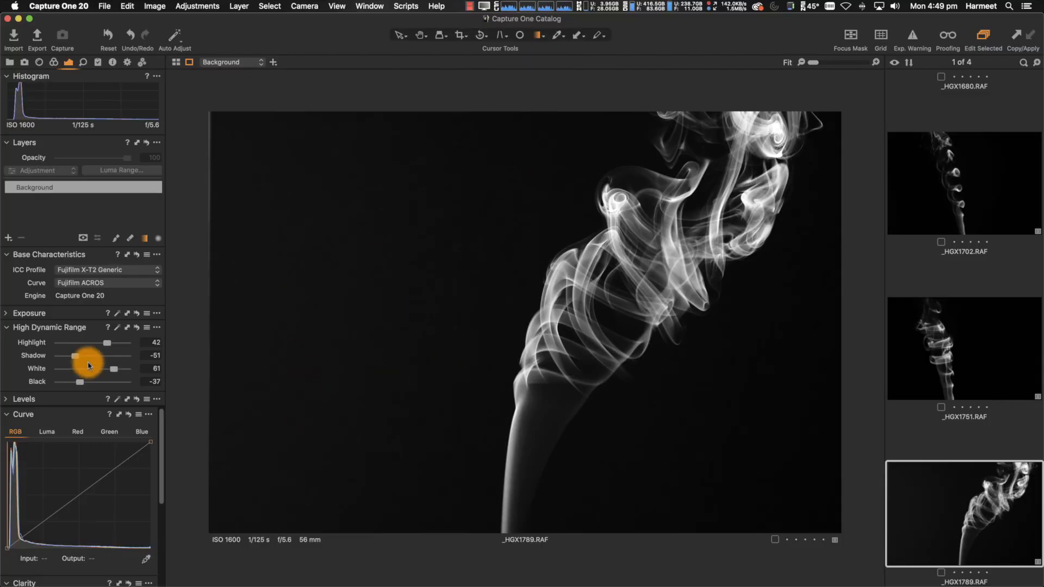
Adjust the RGB levels to a black input of 14, a midtone of 0.08 and a white input of 218
click(30, 398)
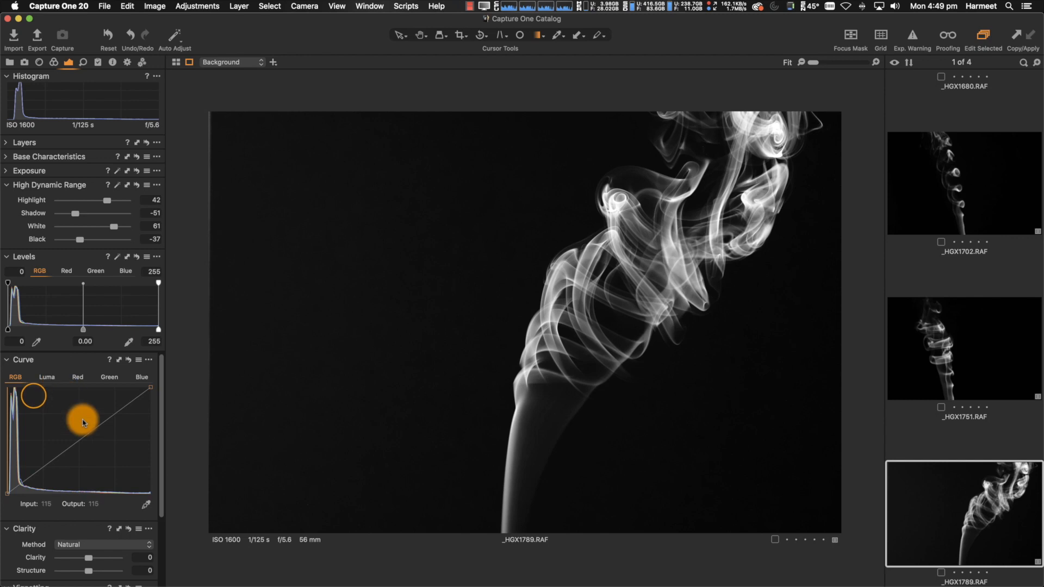
drag(160, 333, 140, 330)
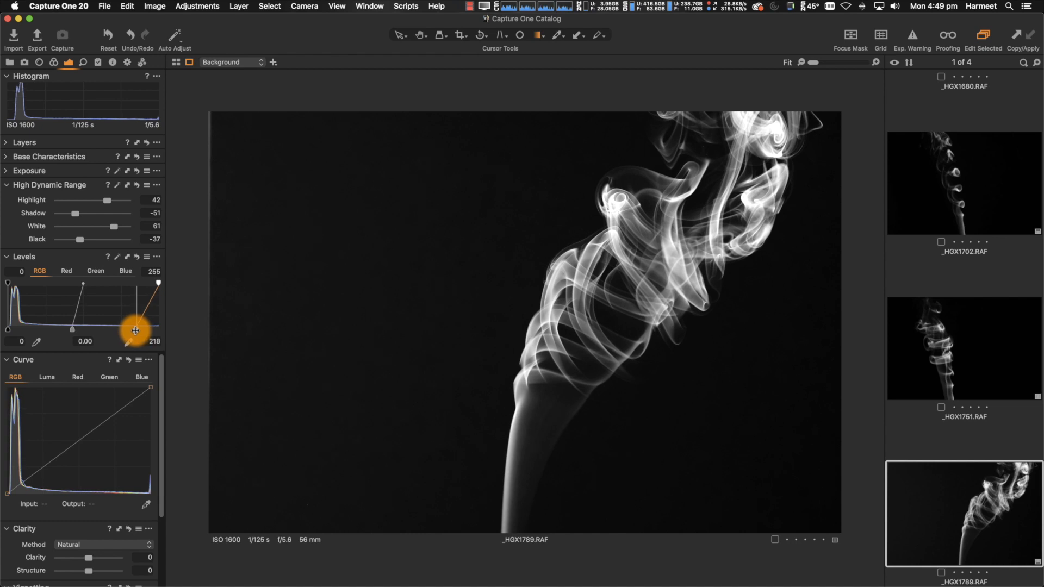
drag(8, 330, 12, 331)
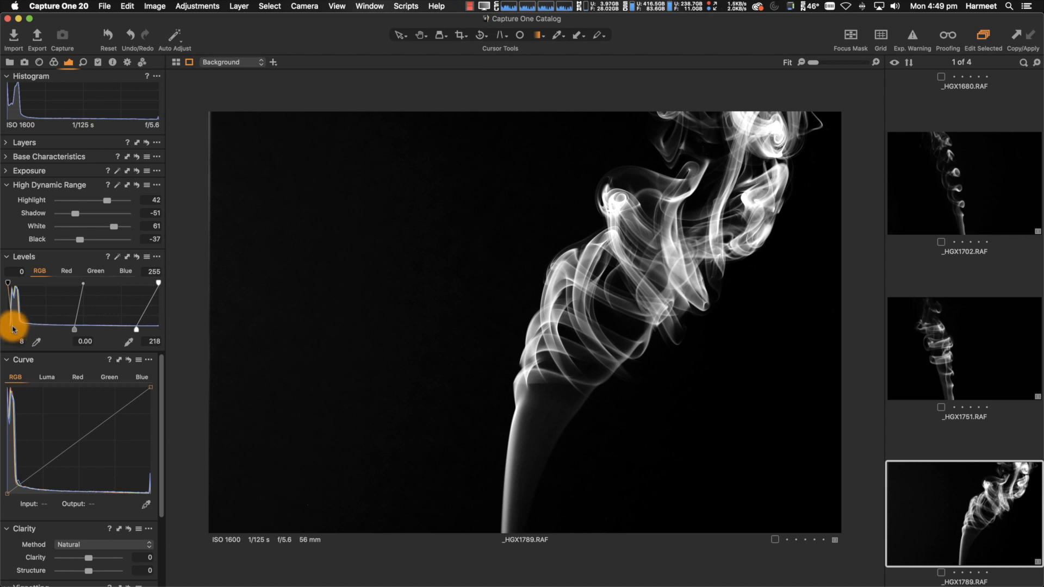
drag(73, 330, 68, 330)
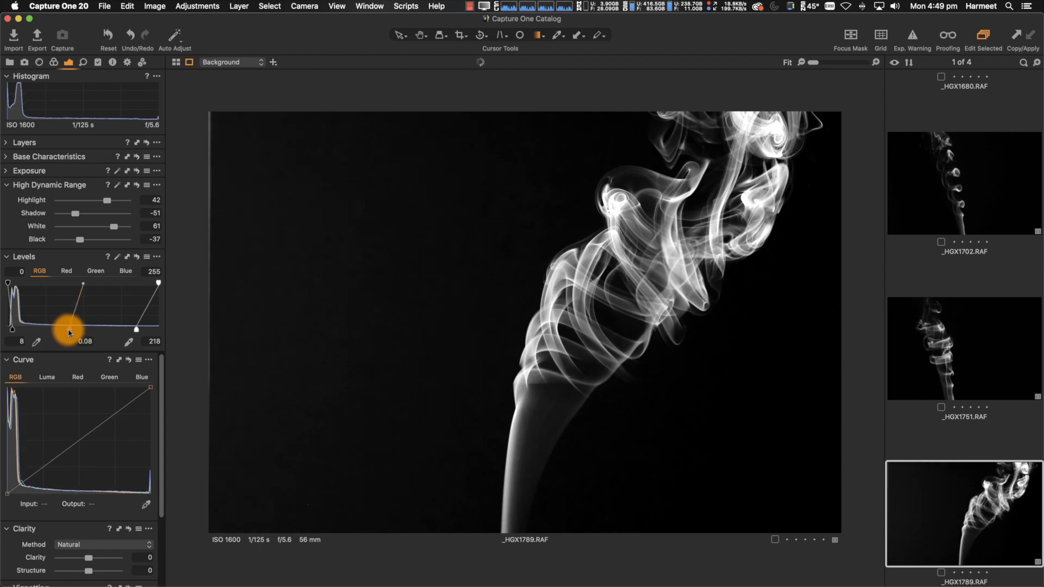
drag(12, 331, 18, 332)
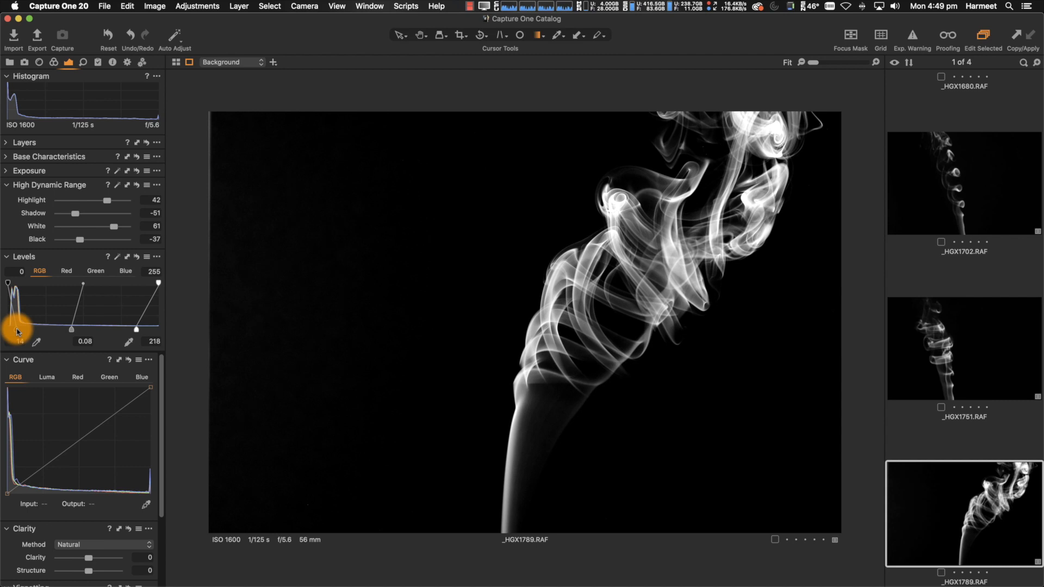
Add a new adjustment layer with exposure -0.72, brightness 6, and High Dynamic Range White 27 and Black -15
click(18, 143)
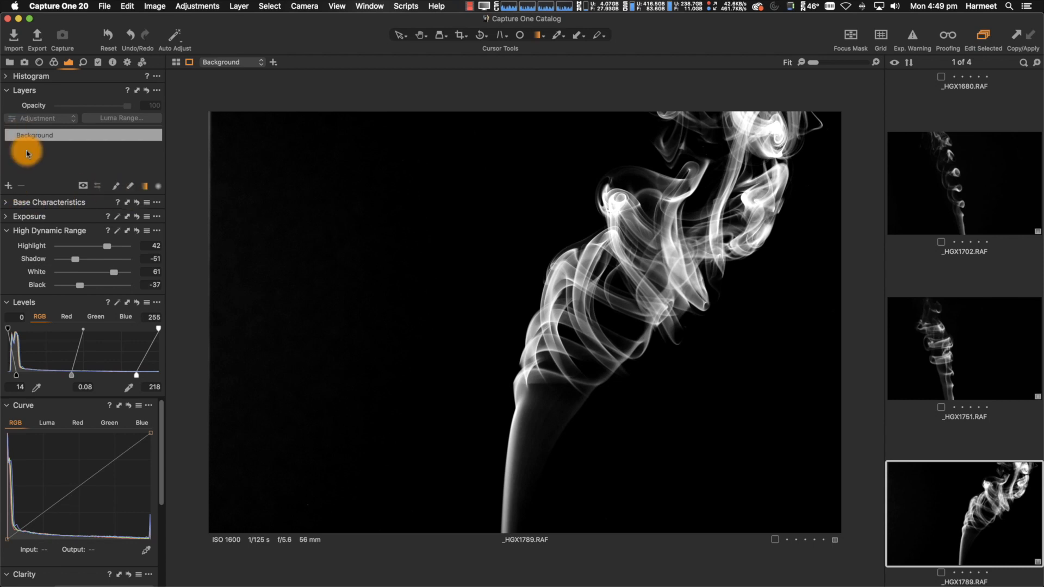
click(7, 187)
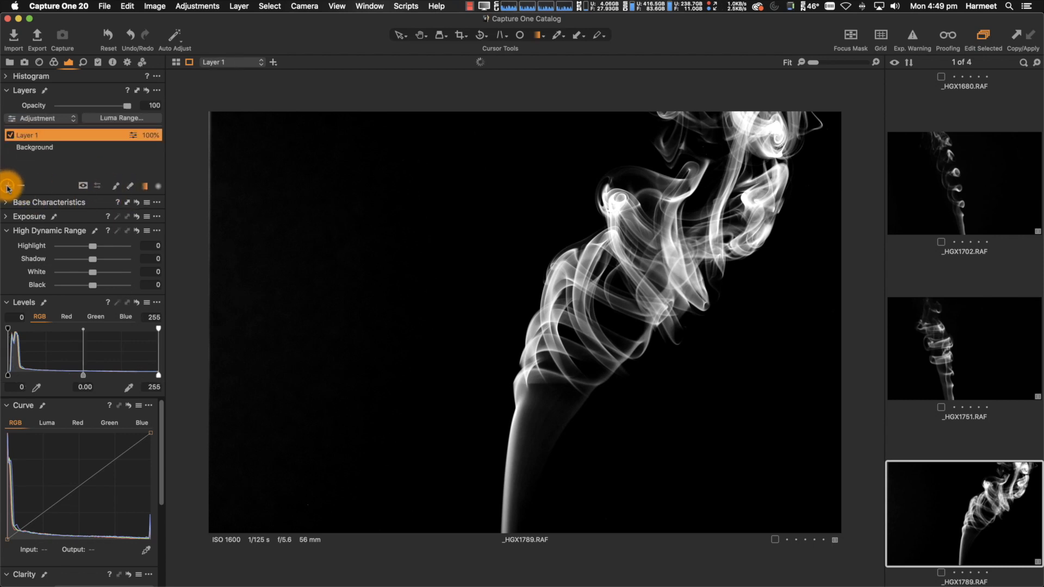
click(39, 216)
drag(93, 232, 89, 237)
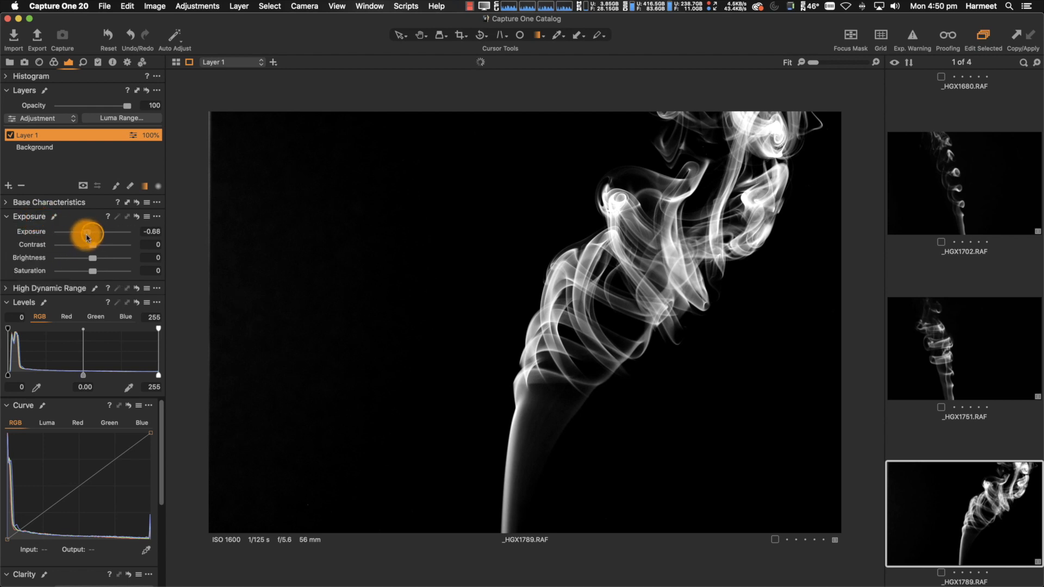
click(97, 259)
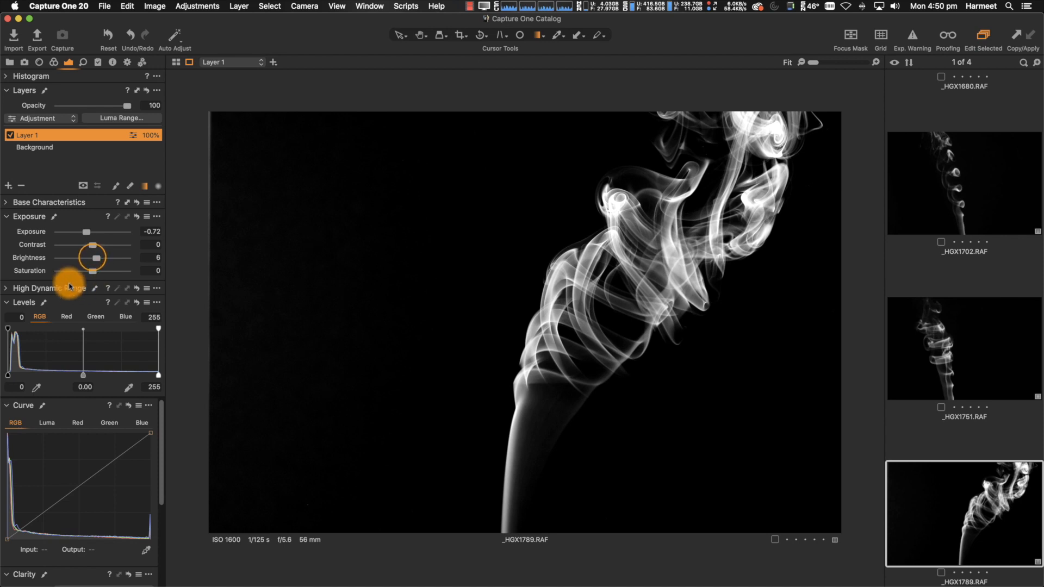
click(7, 288)
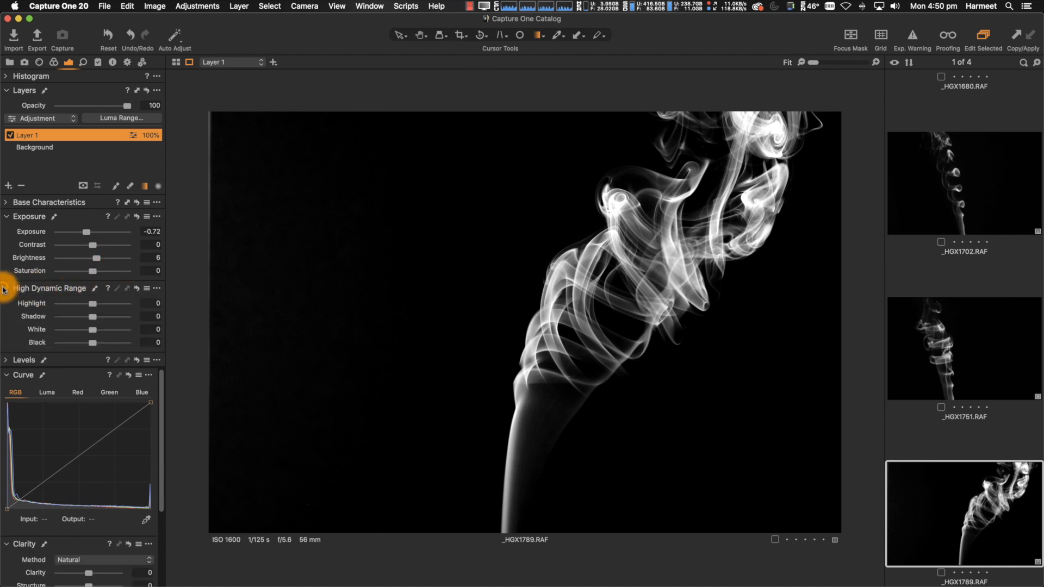
drag(102, 331, 104, 332)
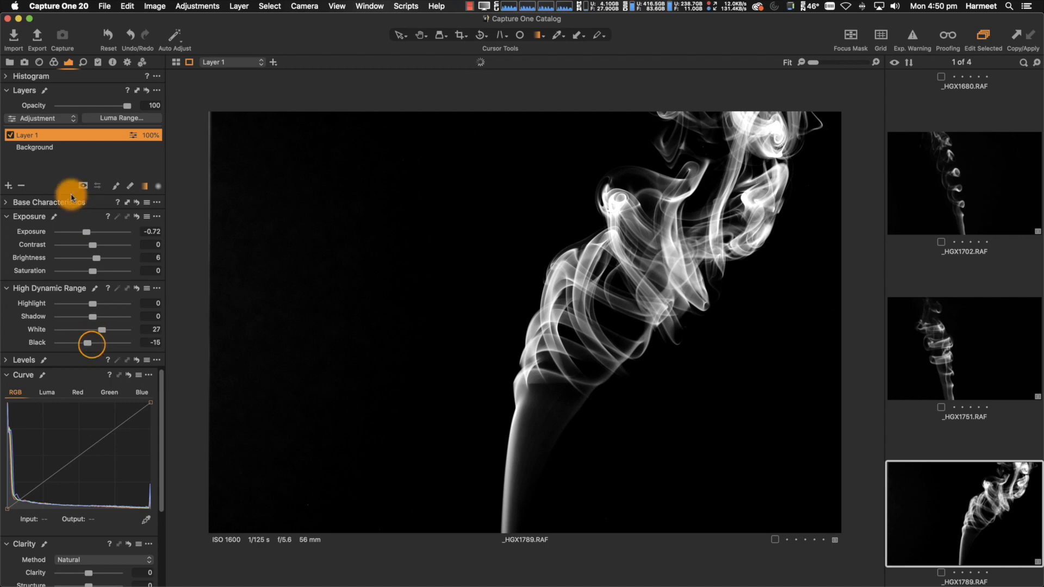
Draw linear gradient masks over the dark background, one left of the smoke and one from the photo's lower-right area
click(146, 189)
mouse_move(333, 251)
mouse_down()
mouse_move(380, 250)
mouse_move(601, 303)
mouse_move(589, 304)
mouse_up()
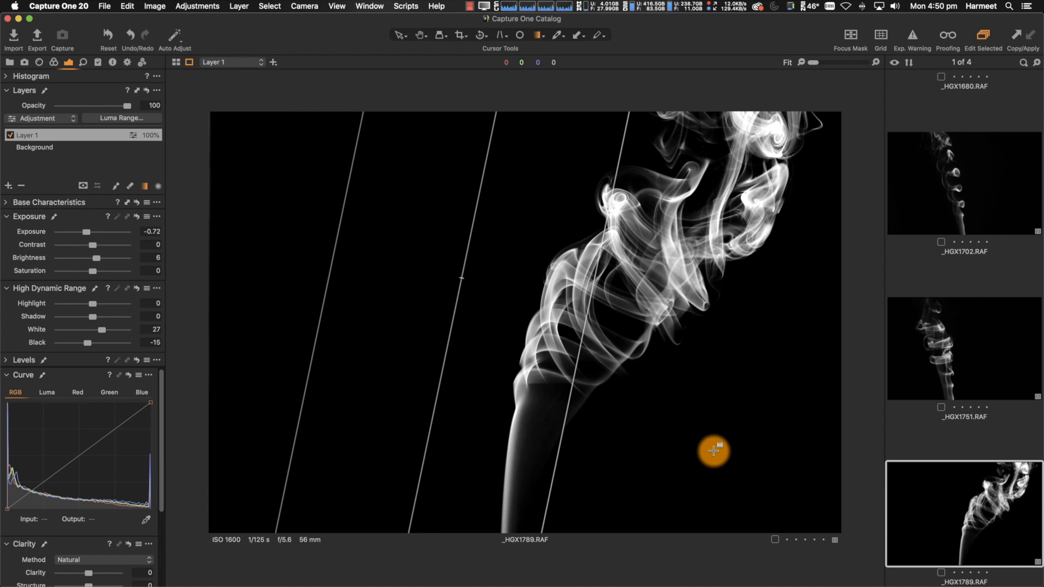
drag(755, 428, 625, 361)
mouse_move(714, 378)
mouse_down()
mouse_move(711, 364)
mouse_move(710, 390)
mouse_up()
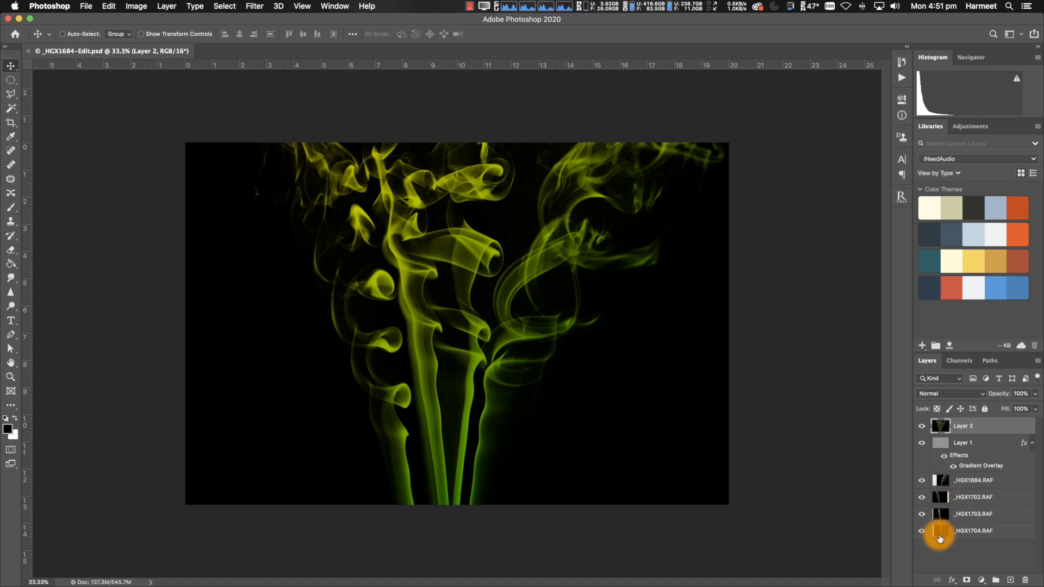
Switch to Adobe Photoshop 2020 and select the _HGX1703.RAF layer in _HGX1684-Edit.psd
click(944, 513)
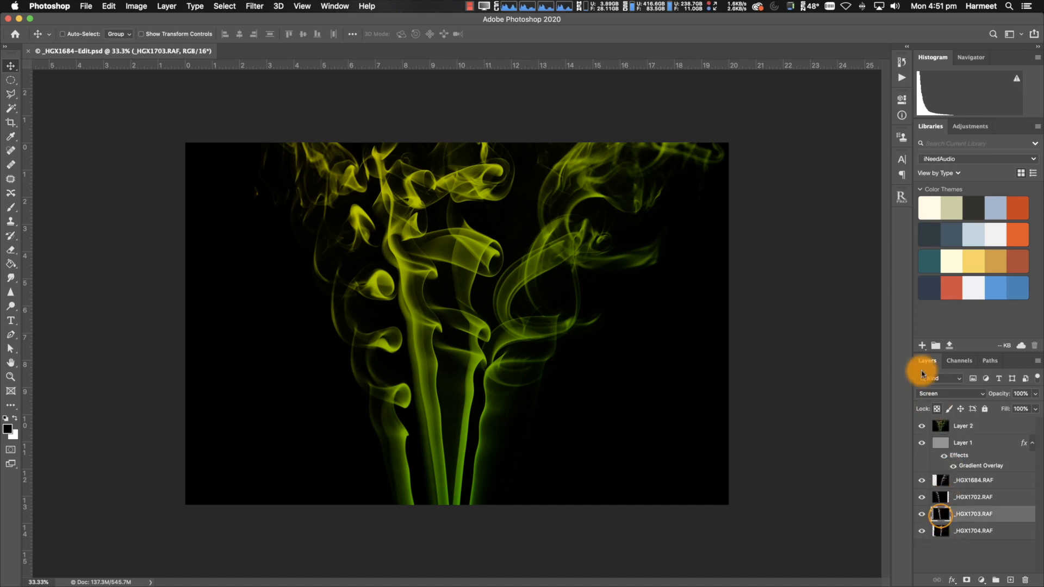